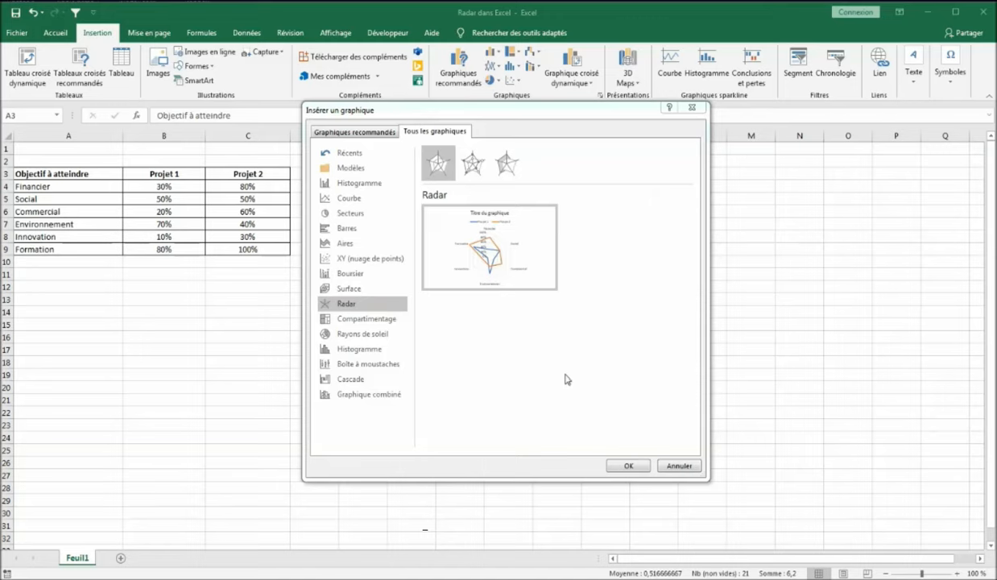
mouse_move(533, 219)
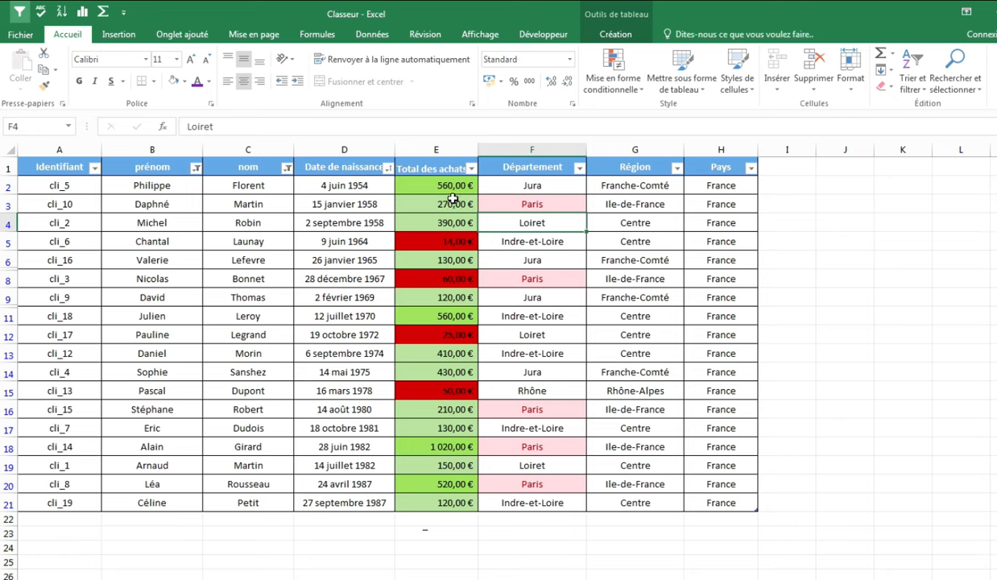
Inspect the cells containing Paris in the Département column of the customer table.
click(529, 205)
click(522, 280)
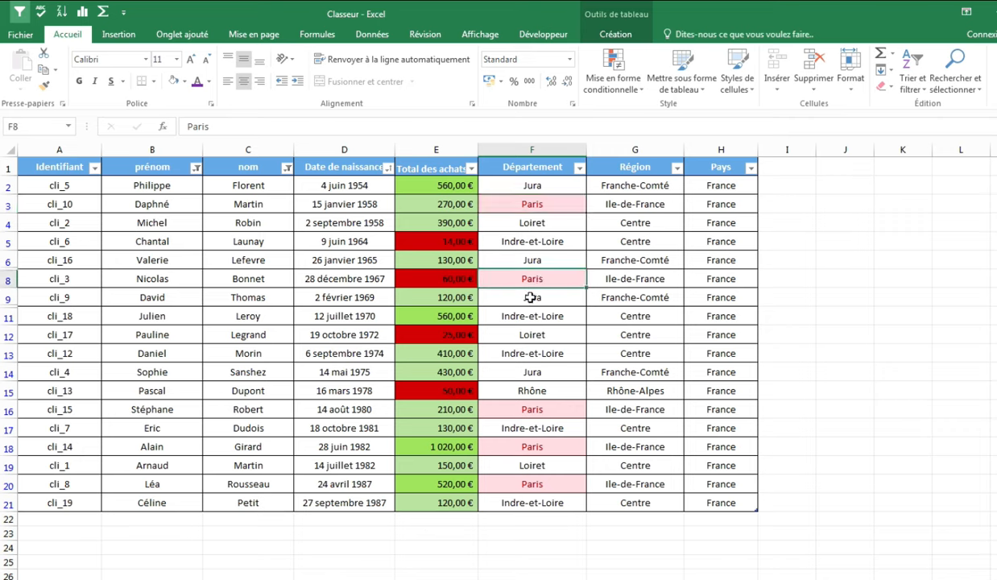
click(542, 411)
click(527, 446)
click(525, 484)
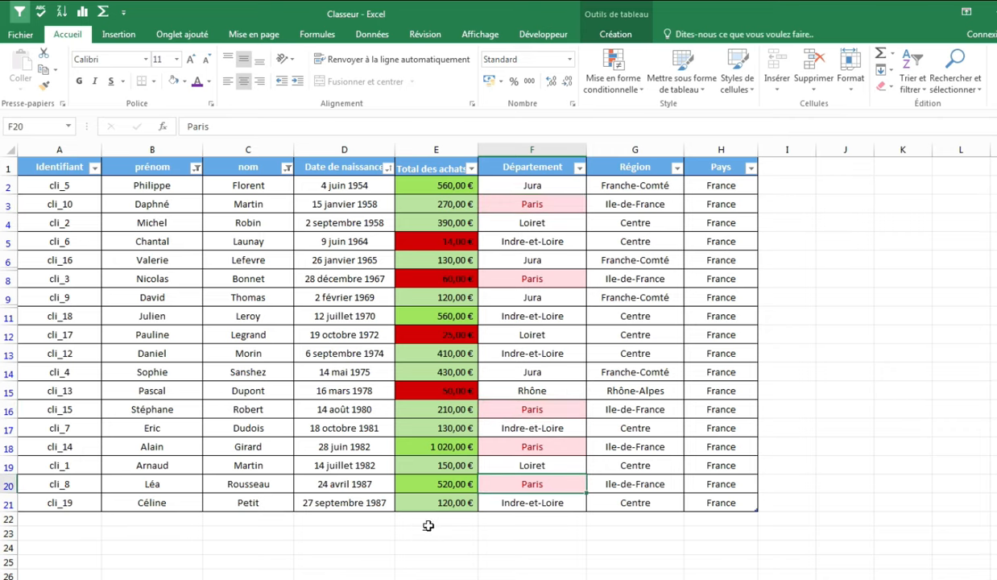
Sum the Total des achats column with a SOMME formula in cell E22, directly below the table.
click(434, 520)
text(=s)
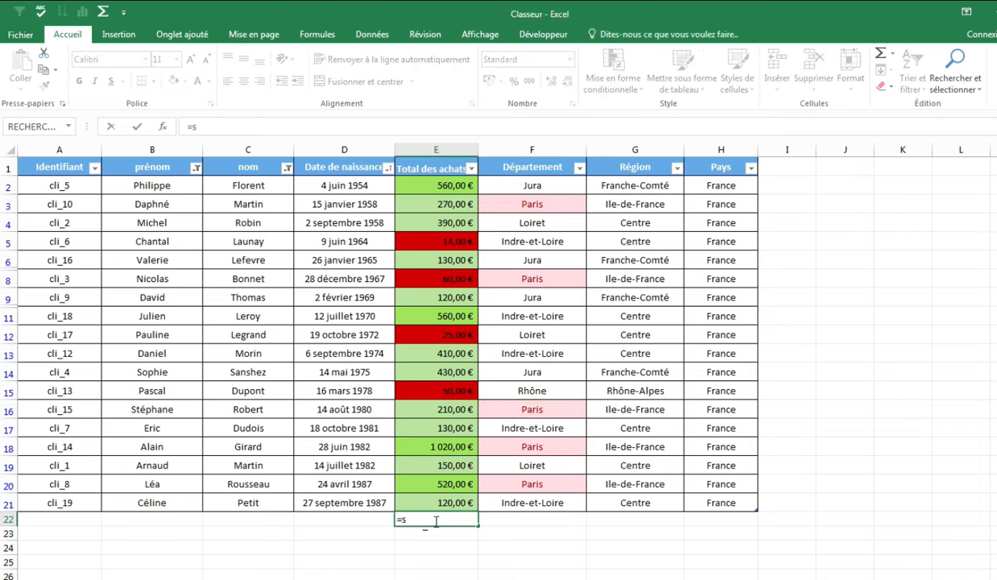
text(omme)
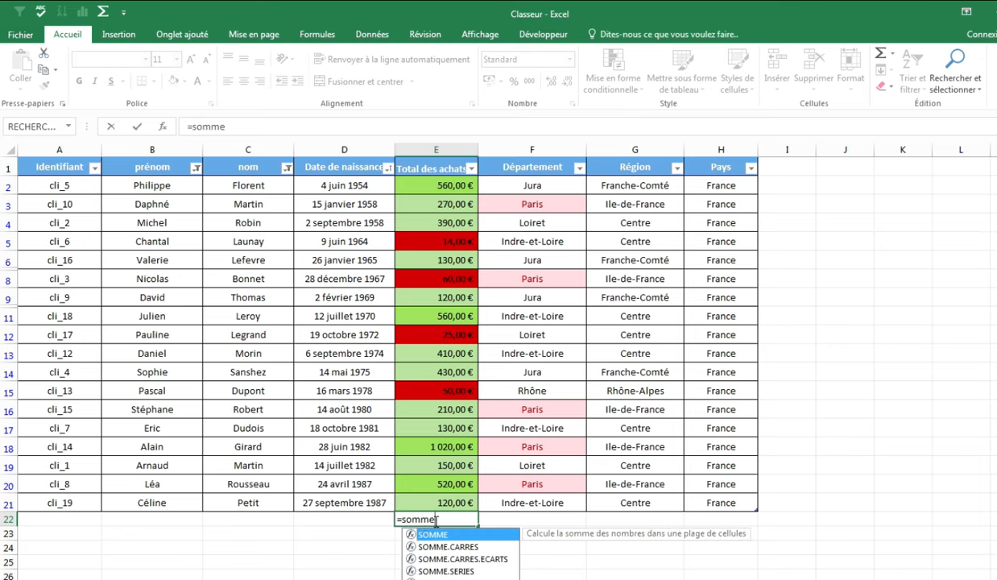
key(Tab)
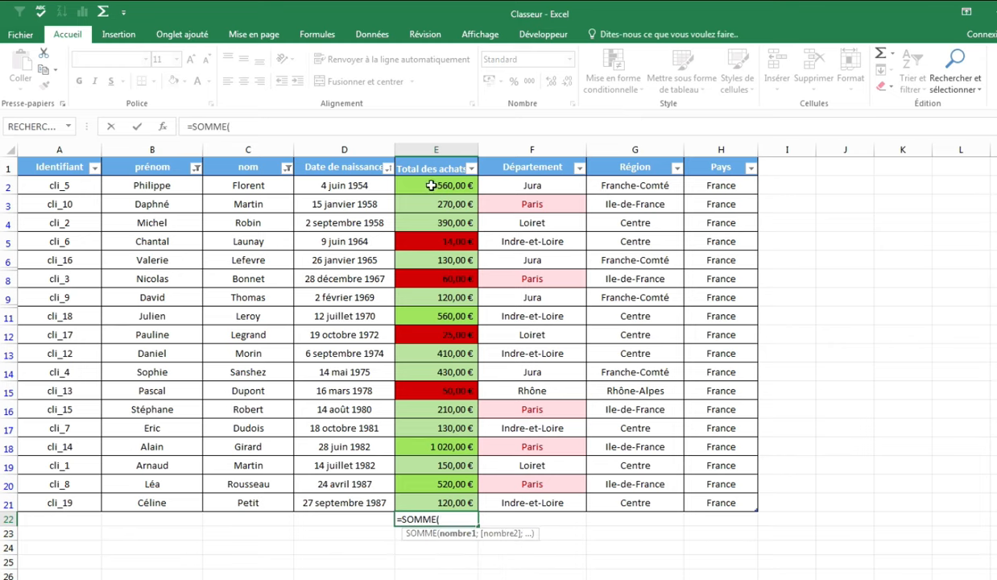
drag(436, 186, 441, 506)
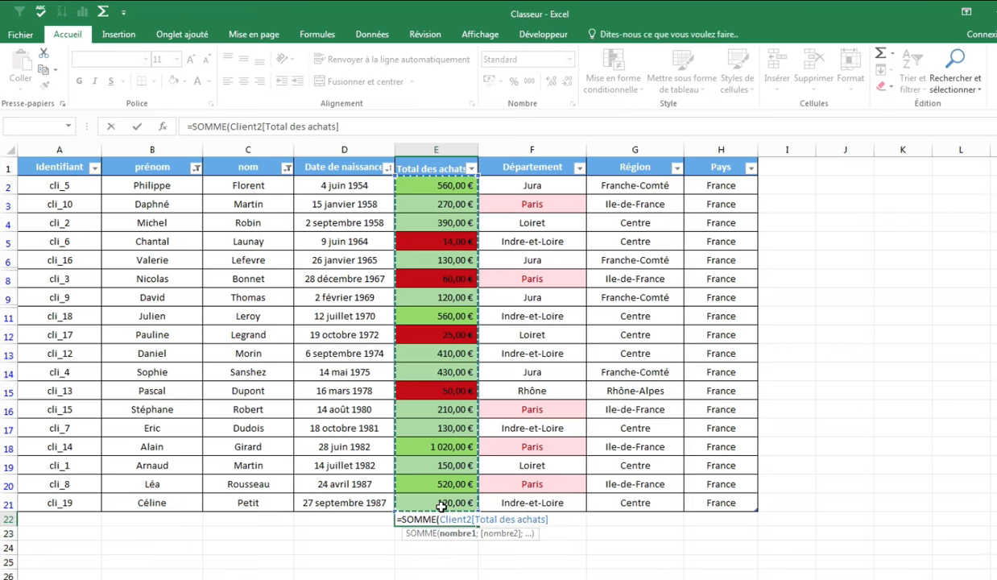
key(Return)
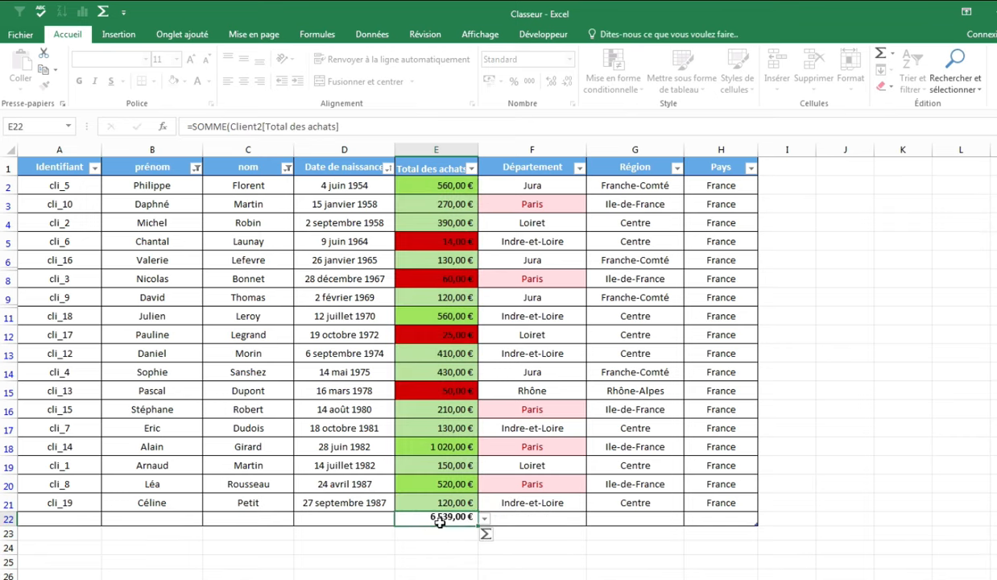
Review the summed Total des achats column and compare it with the Paris and Jura entries in the Département column.
click(435, 518)
drag(445, 190, 436, 510)
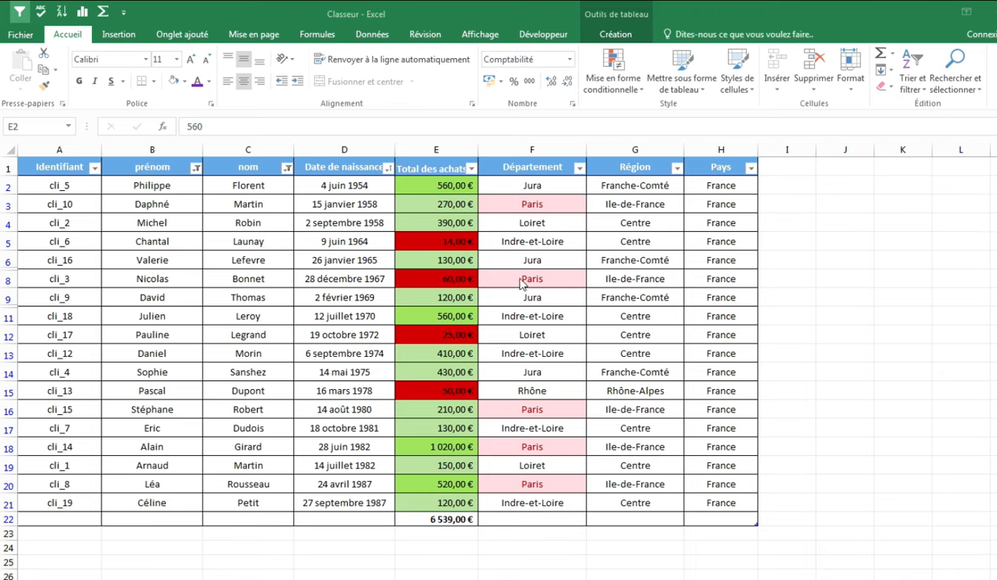
click(521, 202)
click(545, 285)
click(540, 301)
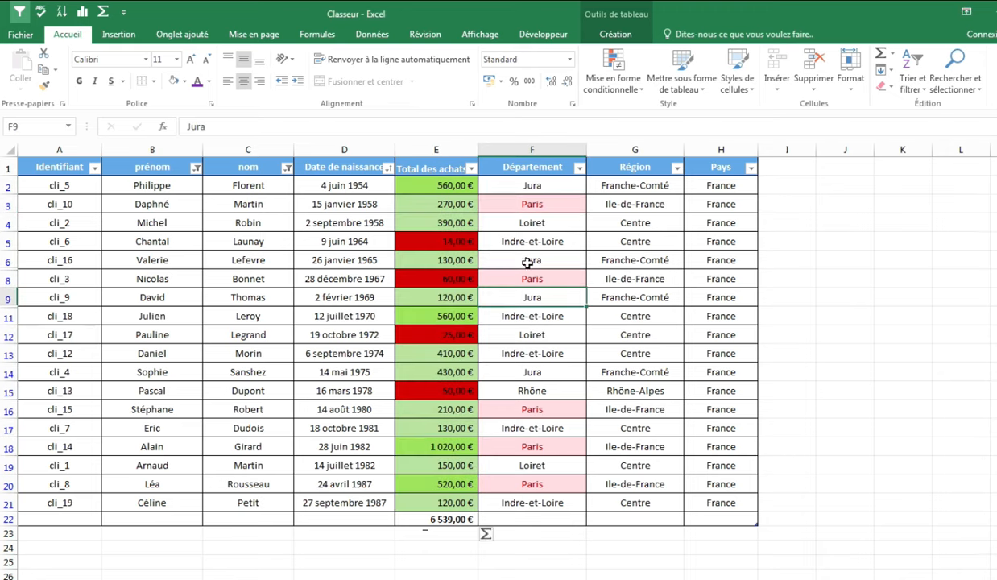
click(526, 263)
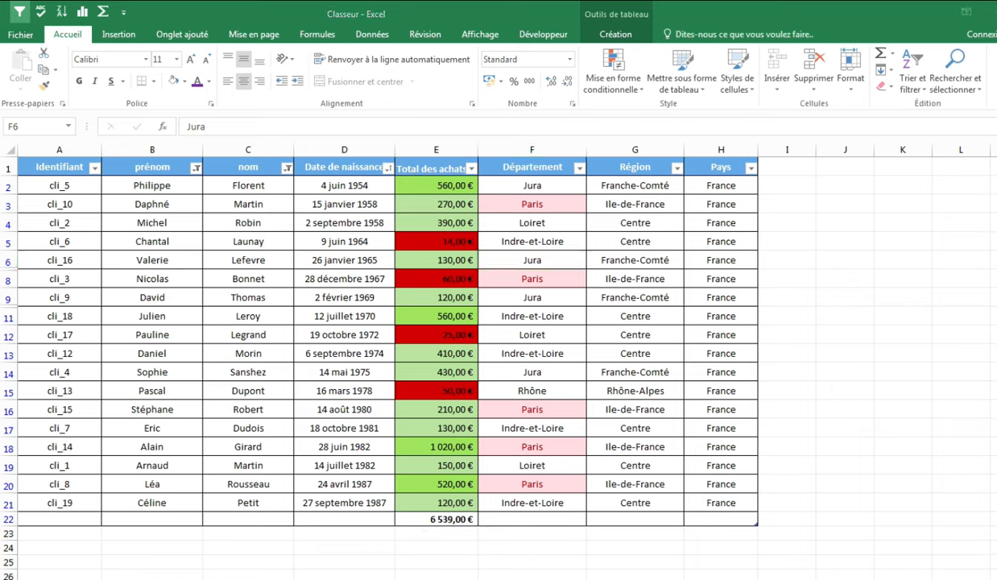
Open the sheet explaining the conditional array sum and examine the general syntax in row 7, including its condition part.
click(128, 569)
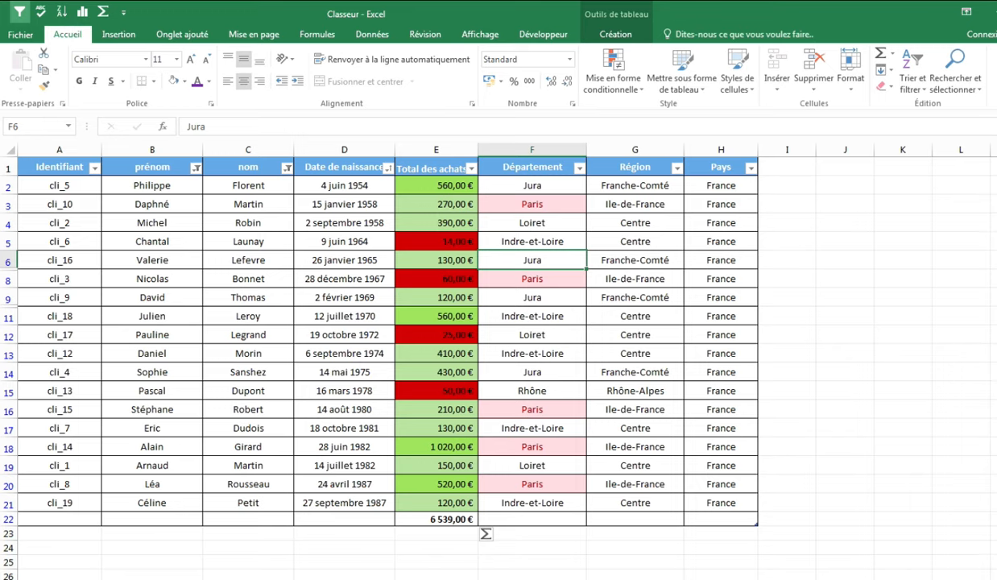
click(153, 564)
click(160, 578)
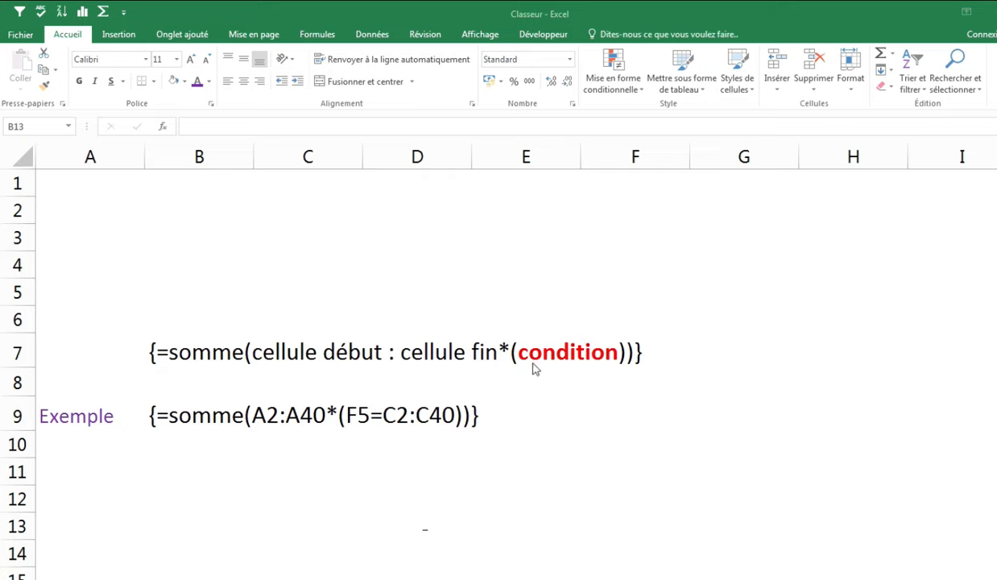
click(508, 355)
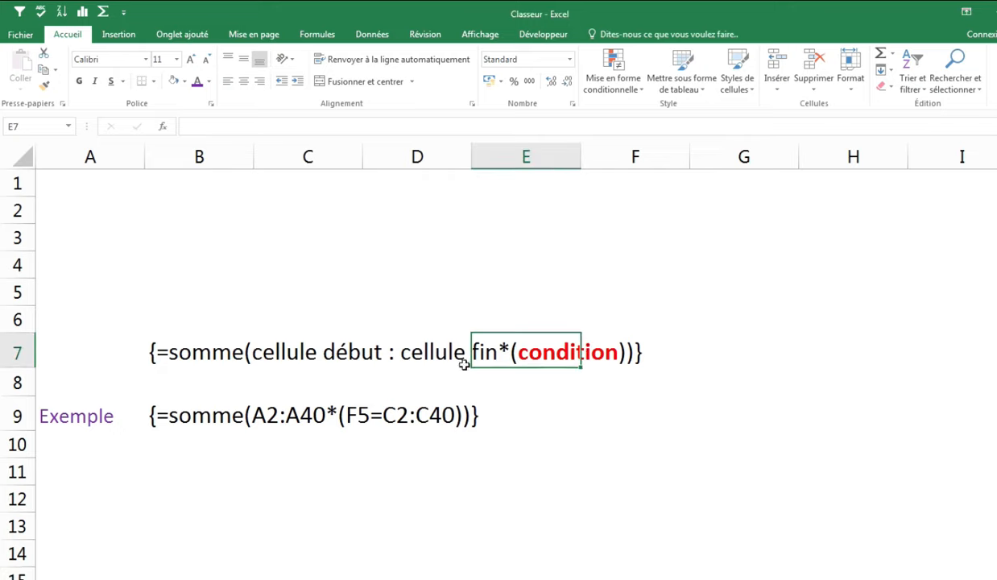
click(163, 348)
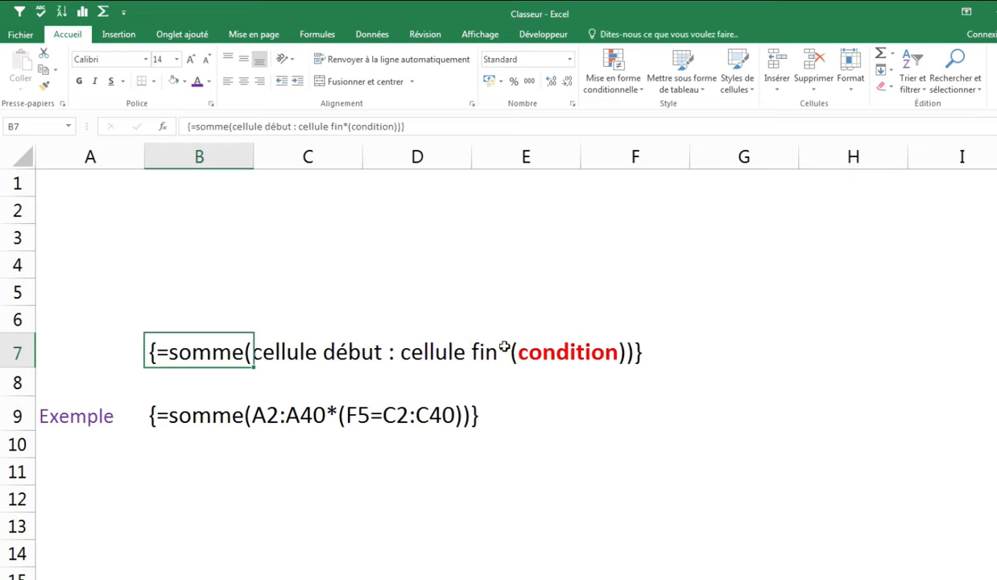
click(495, 345)
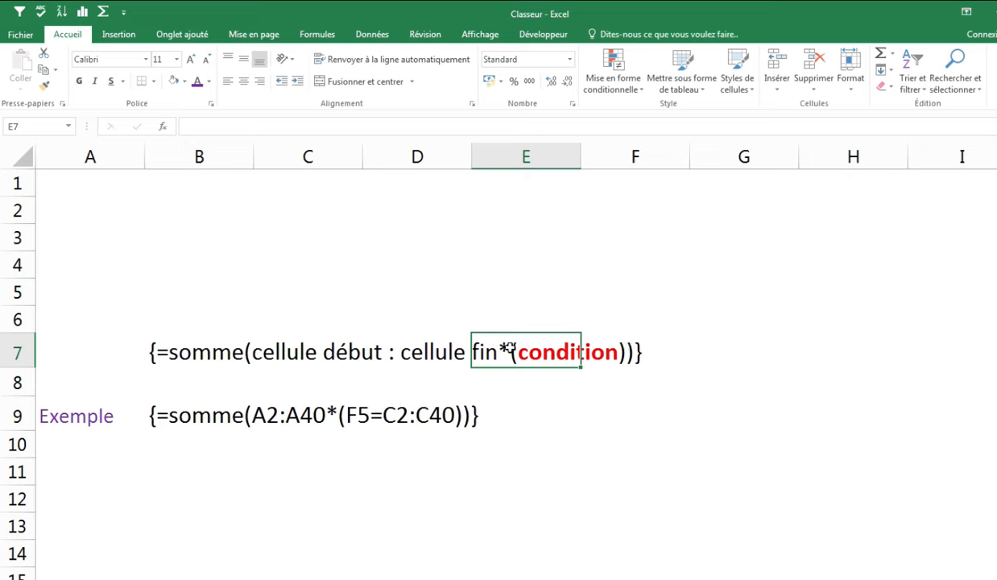
click(588, 343)
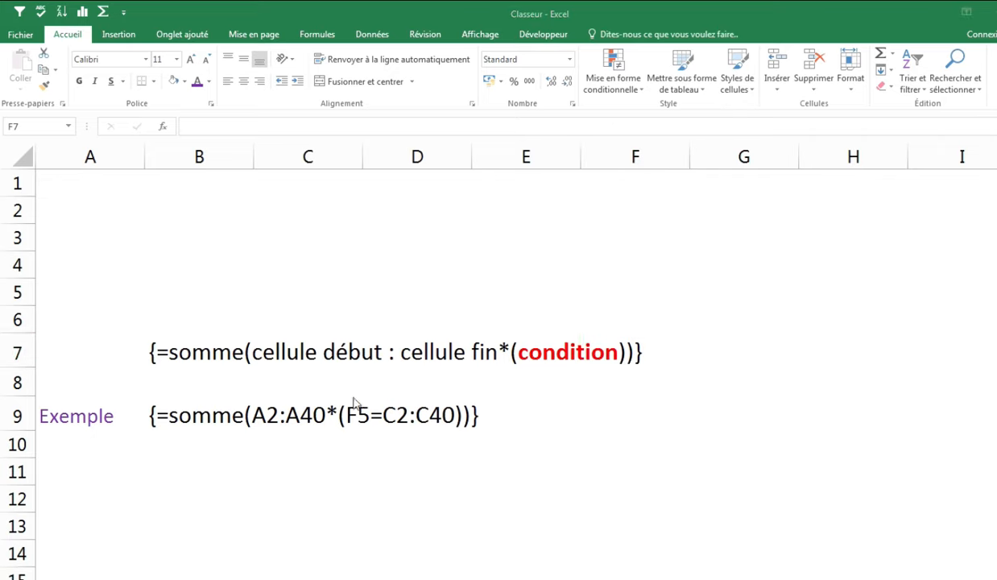
click(265, 354)
drag(265, 355, 525, 339)
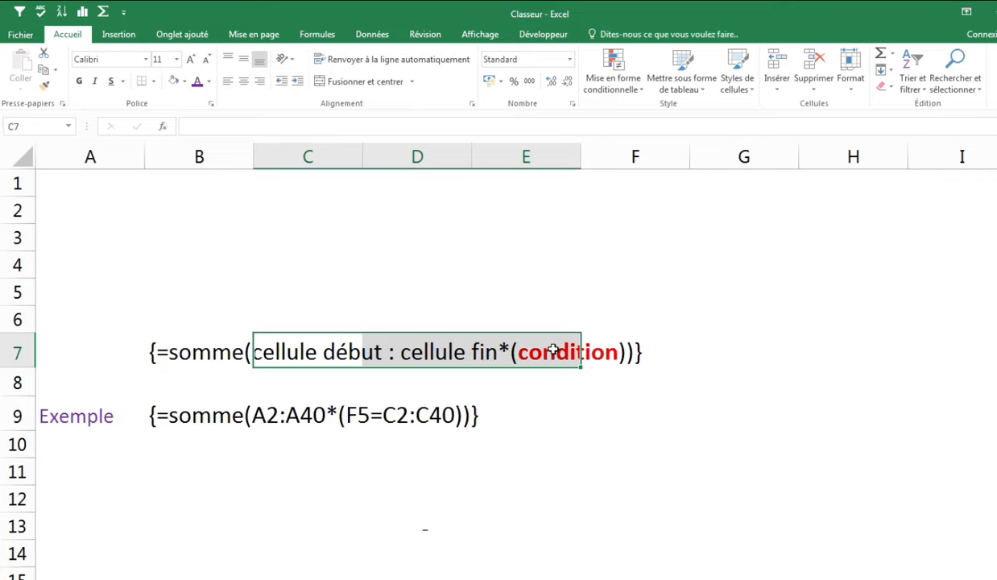
click(535, 338)
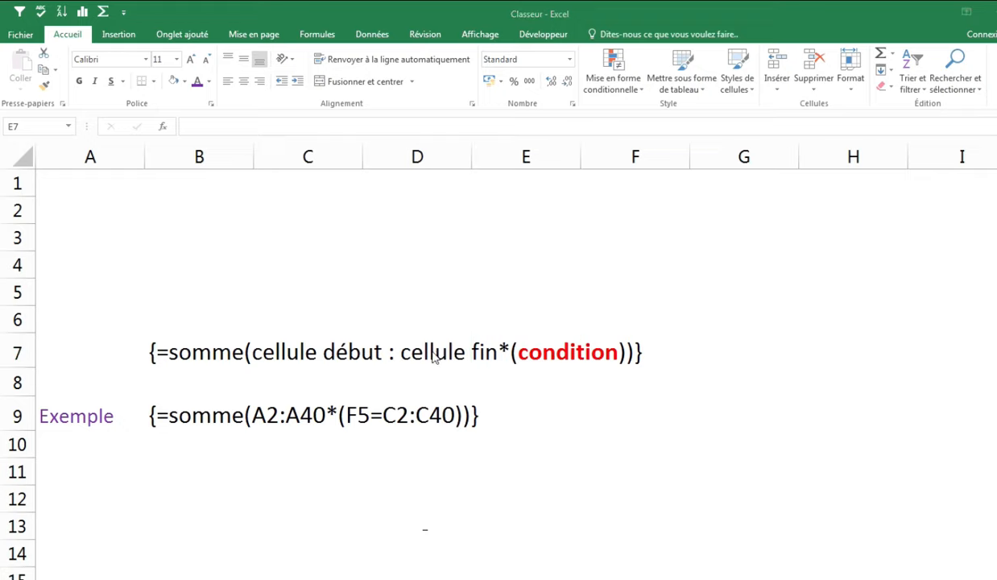
Examine the example formula {=somme(A2:A40*(F5=C2:C40))} in row 9.
click(229, 421)
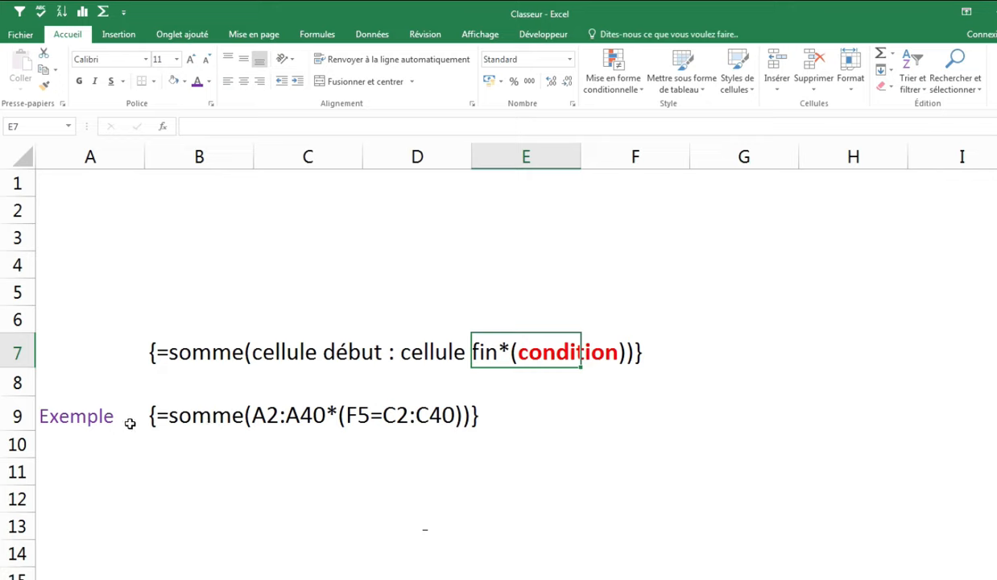
click(84, 407)
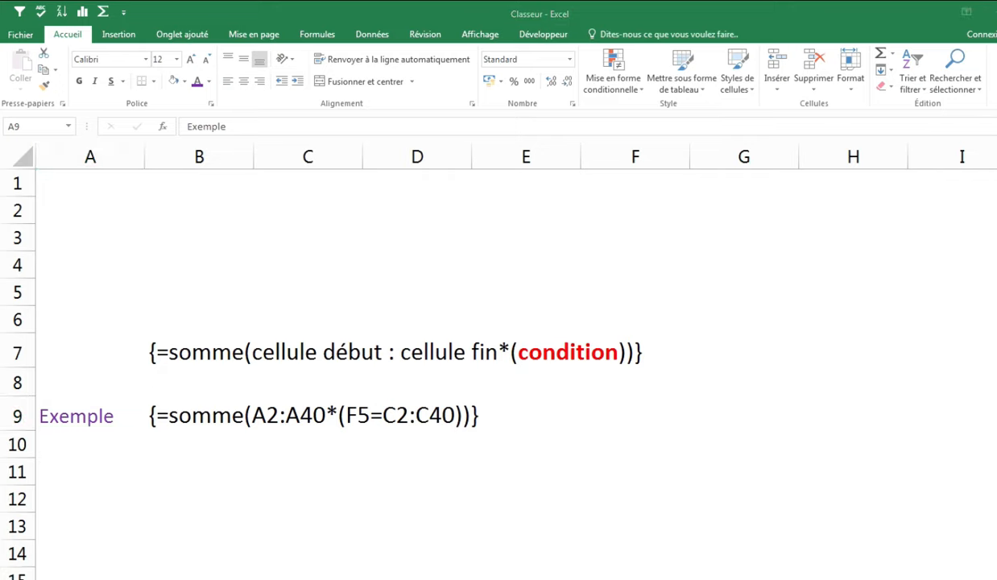
click(193, 424)
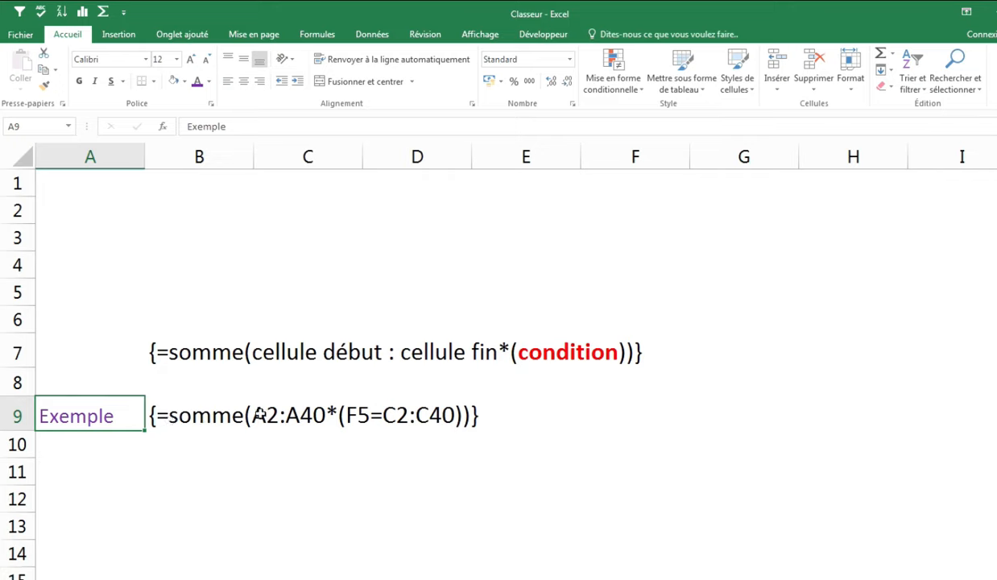
click(256, 404)
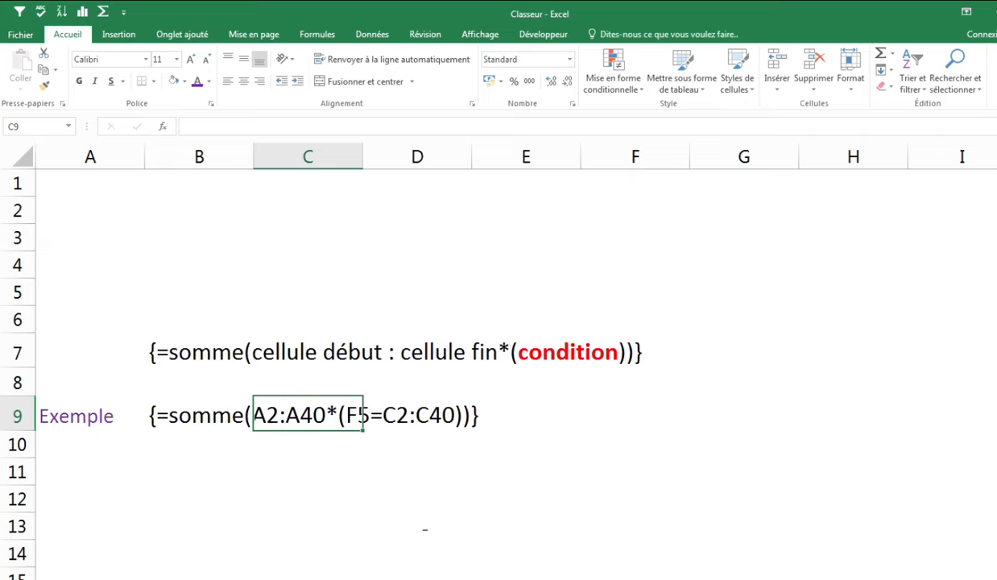
Return to the customer table sheet and enter Paris as the criterion in cell J4.
key(alt+Tab)
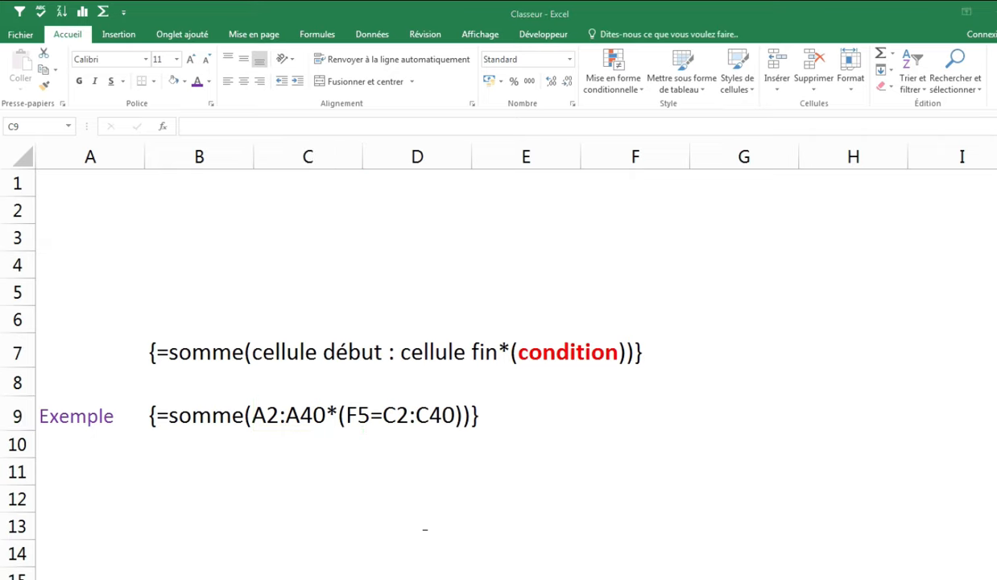
key(alt+Tab)
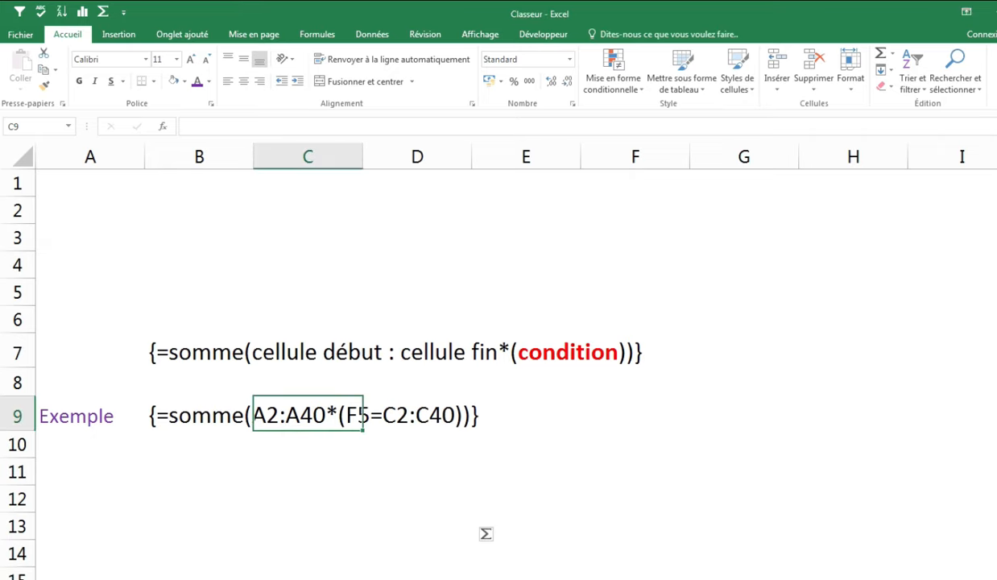
key(ctrl+Page_Up)
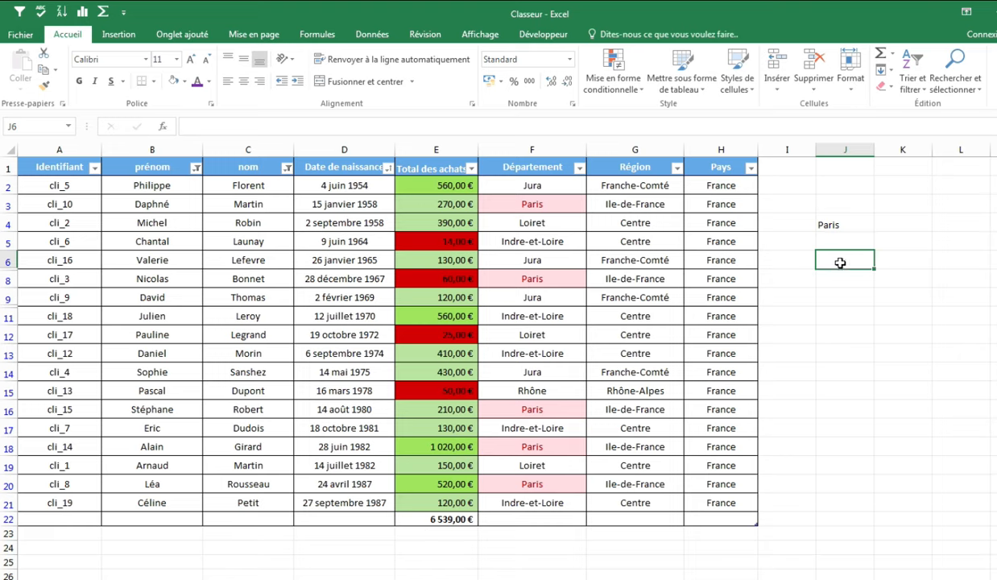
Start a SOMME formula in J6 over the Total des achats column of the customer table.
text(=)
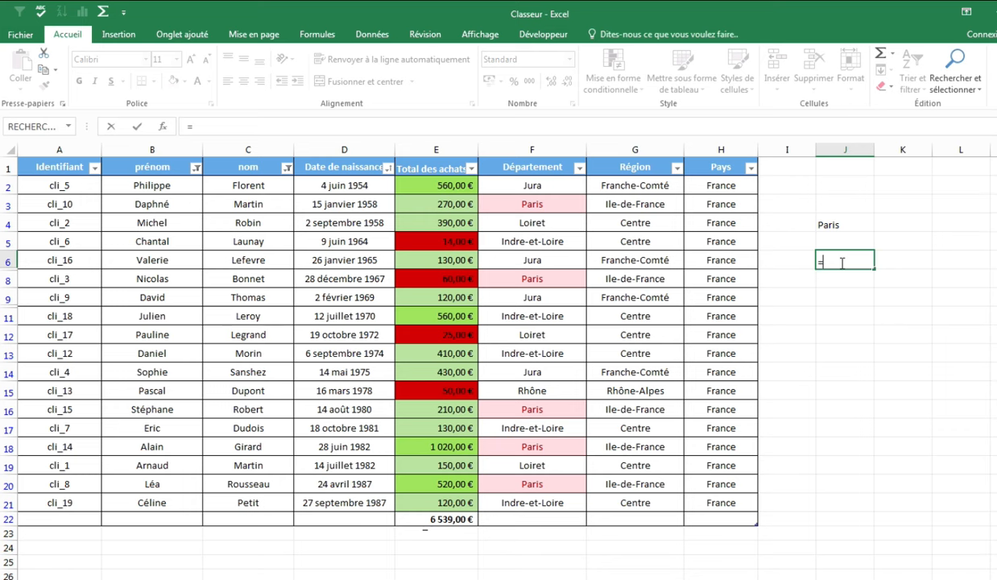
text(somm)
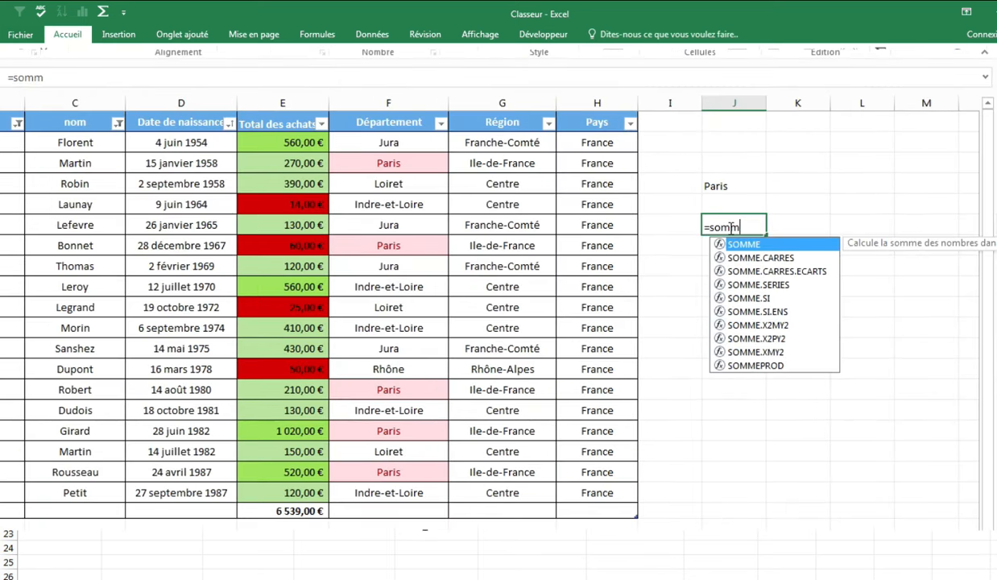
key(Tab)
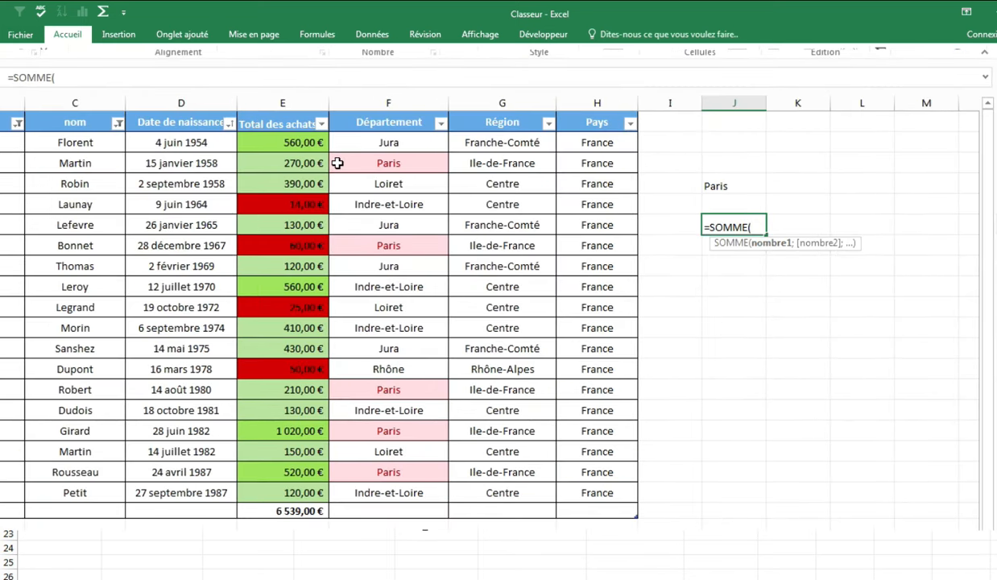
drag(303, 140, 316, 478)
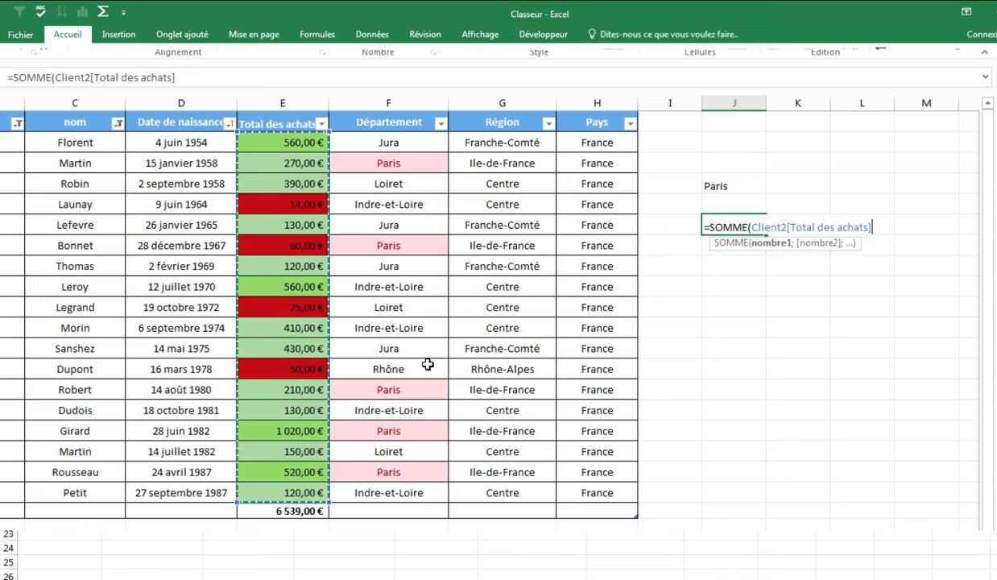
Multiply the purchases column by a condition in parentheses testing J4 against the Département column, *(J4=Client2[Département]).
text(*()
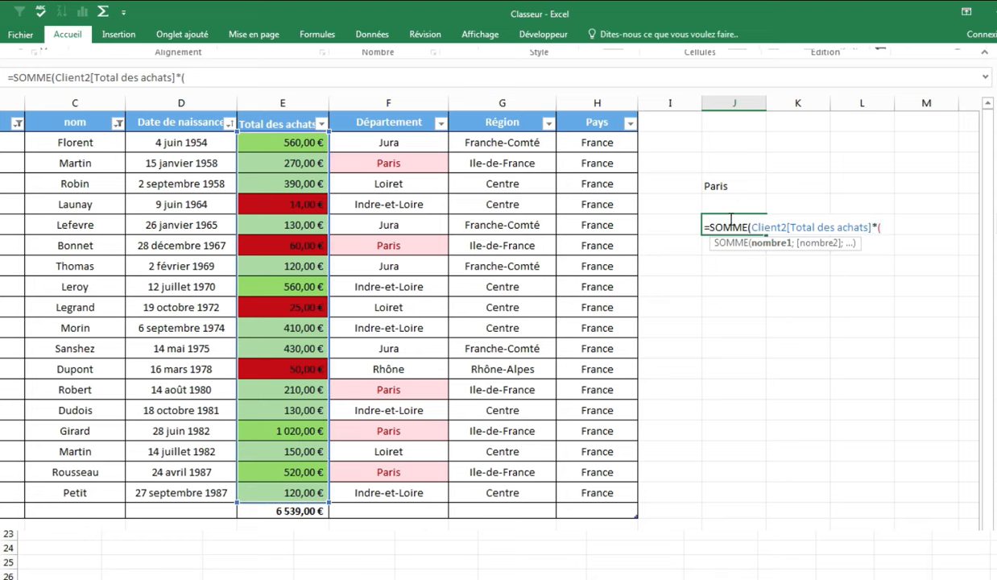
click(725, 186)
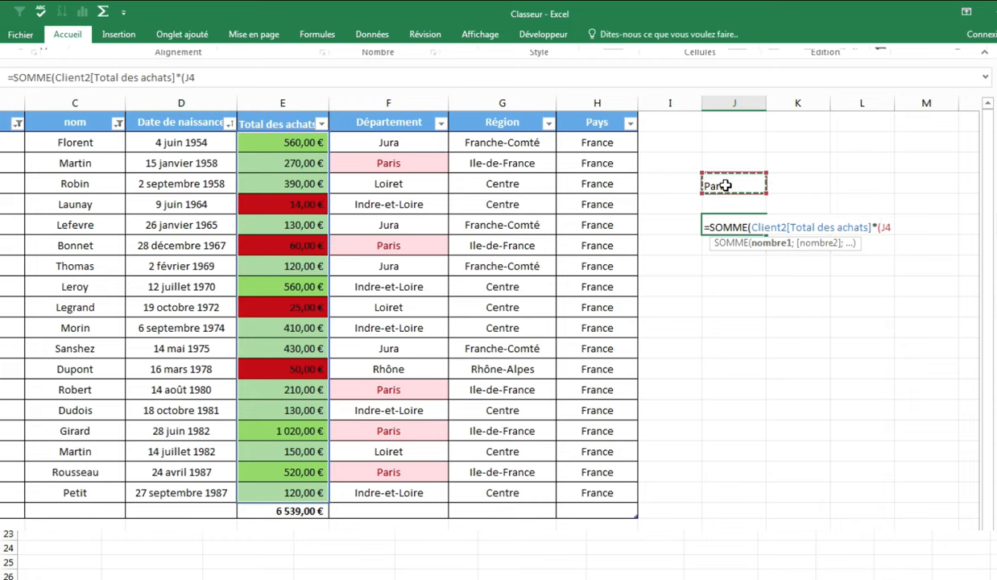
text(=)
drag(394, 143, 421, 494)
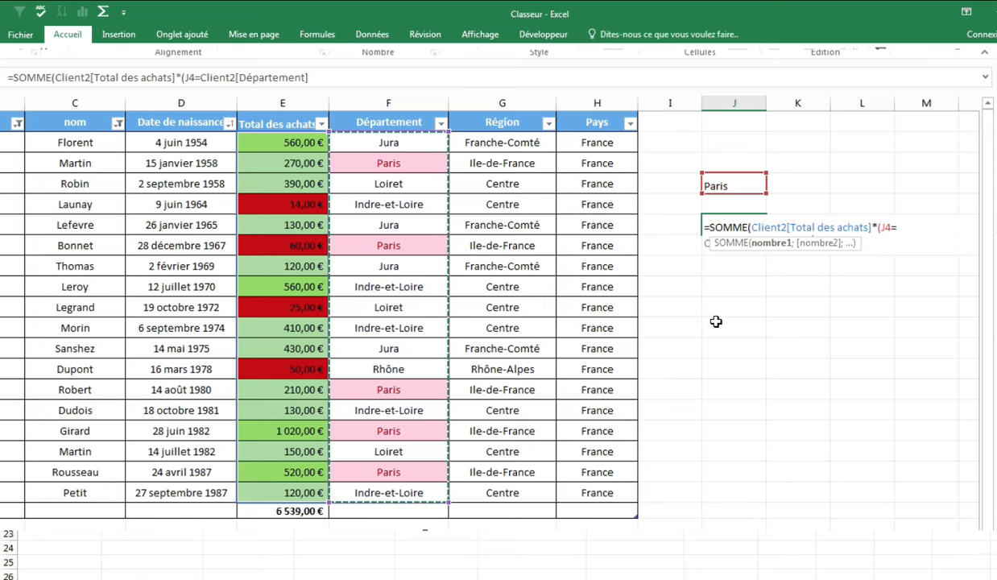
text())
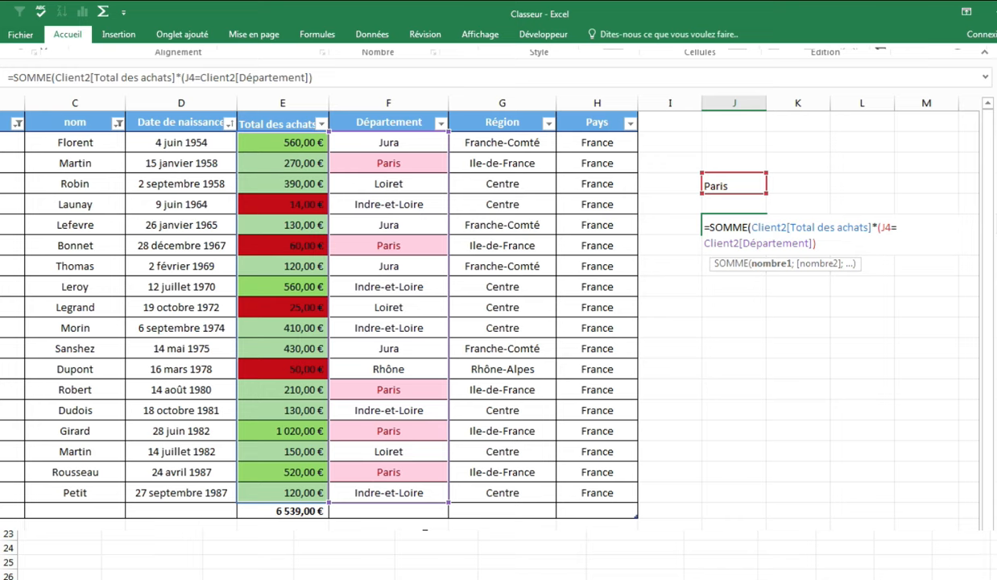
Complete the J6 formula with its final closing parenthesis and validate it as an array formula.
key(ctrl+shift+Return)
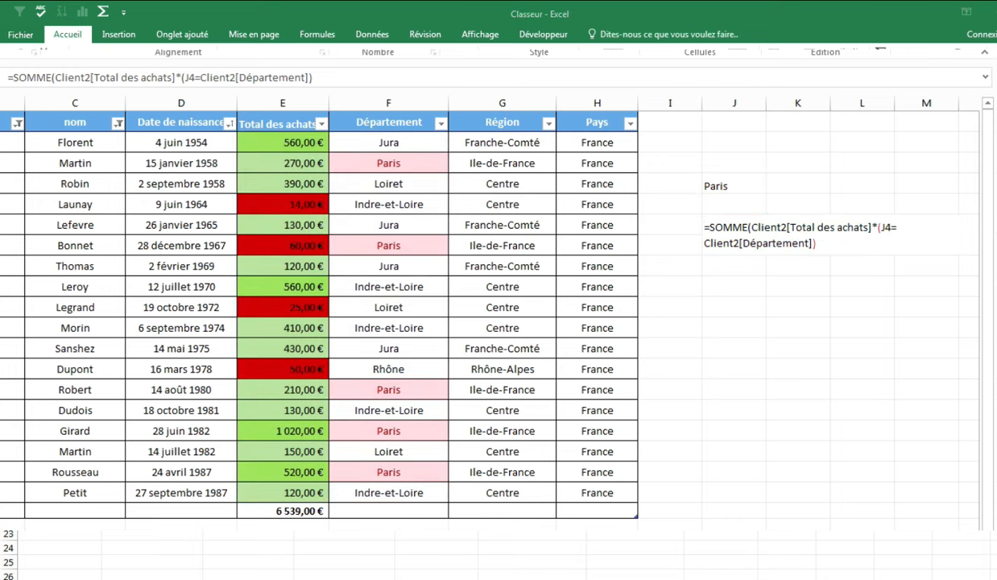
key(F2)
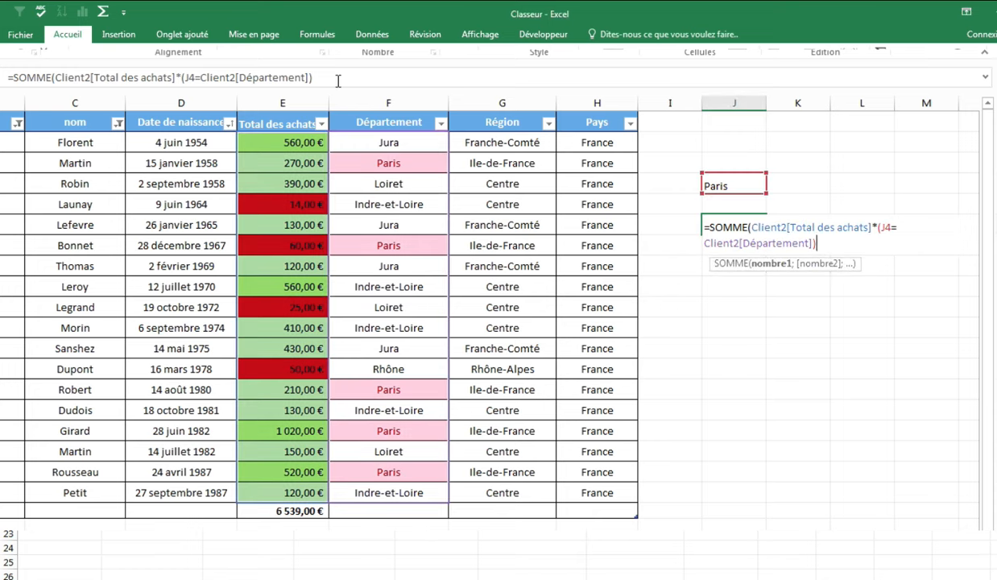
click(339, 81)
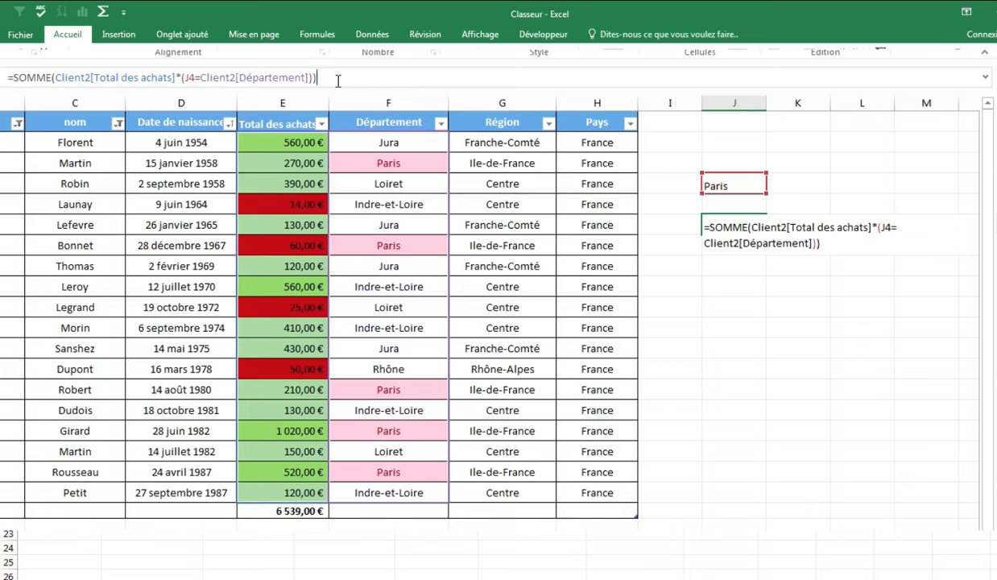
key(ctrl+shift+Return)
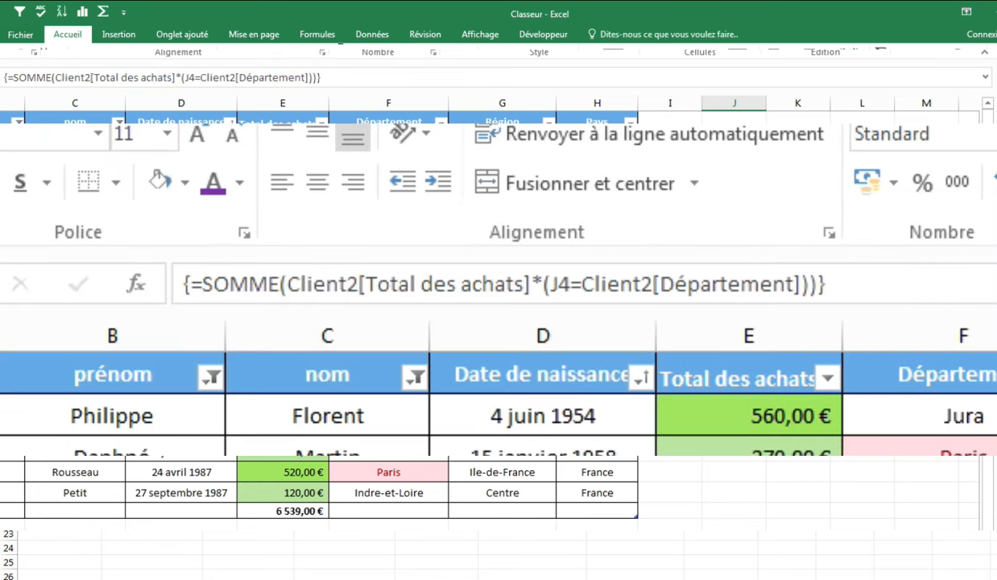
click(8, 78)
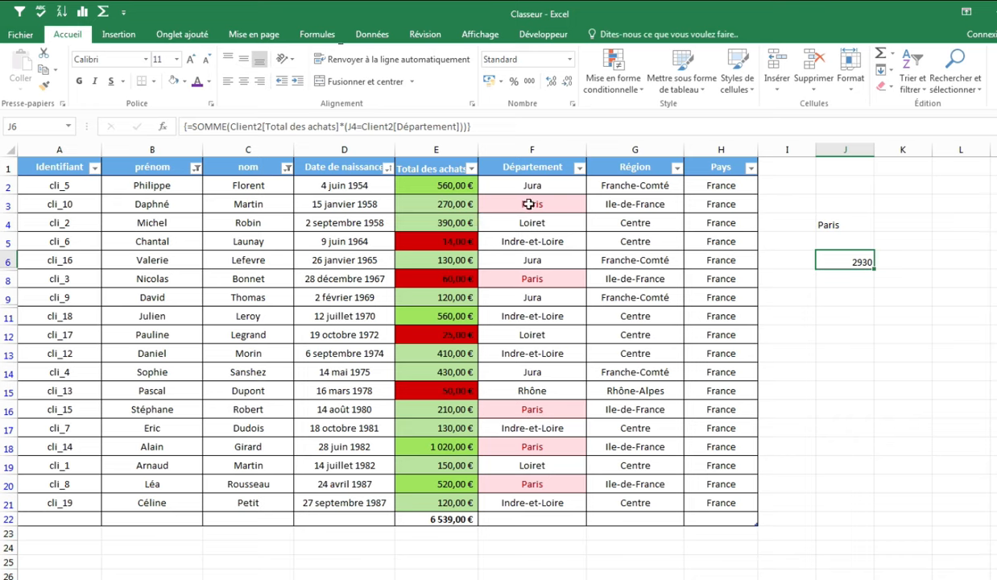
Enter Jura as a second criterion in cell K4.
click(902, 226)
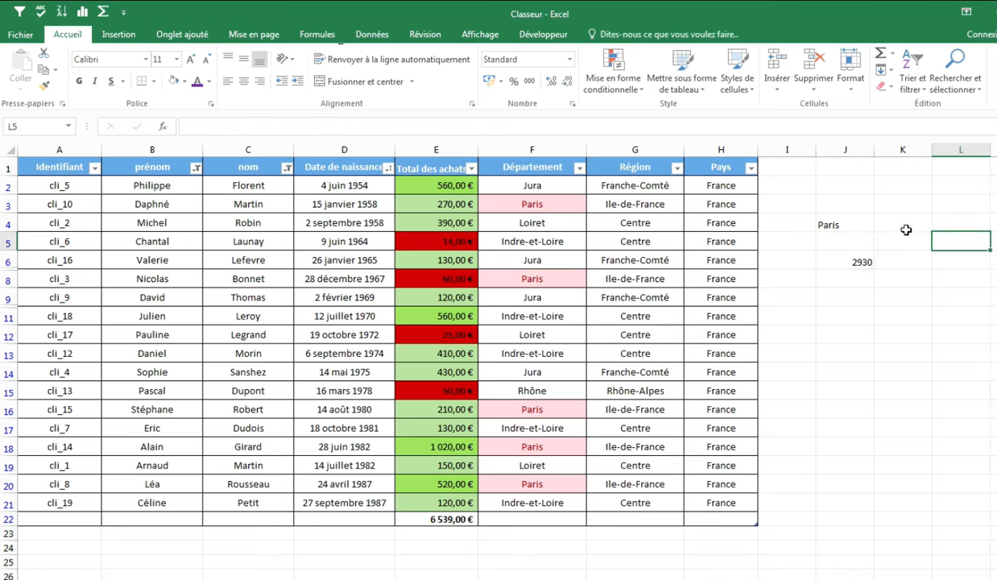
text(Ju)
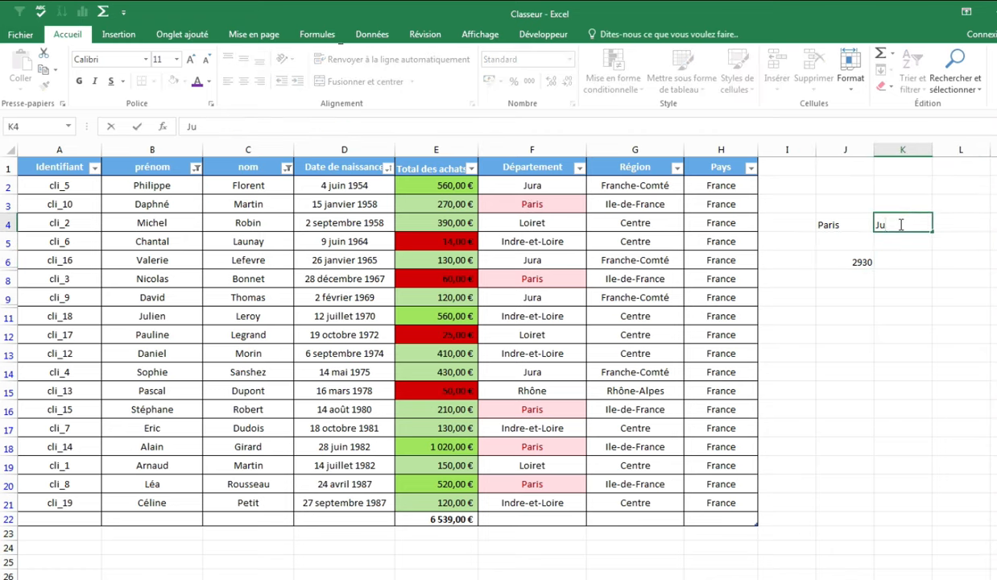
text(ra)
Copy the text of the J6 SOMME formula and paste it into cell K6.
click(869, 263)
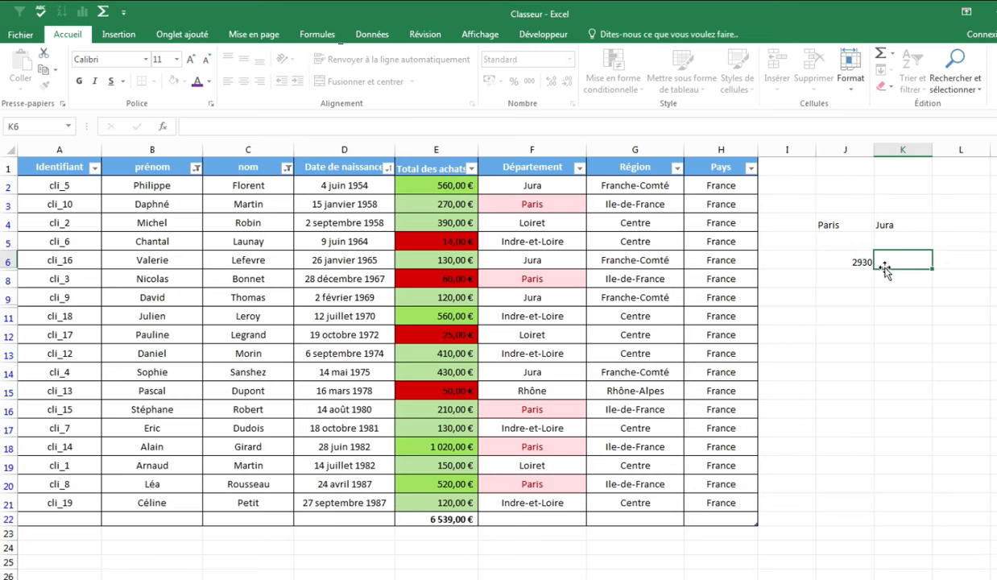
click(180, 127)
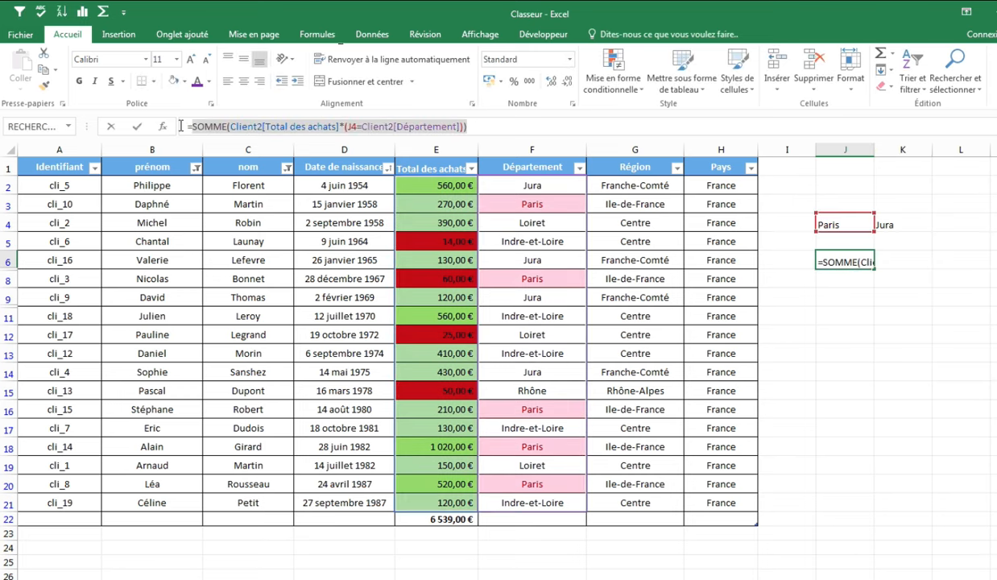
key(ctrl+c)
key(Return)
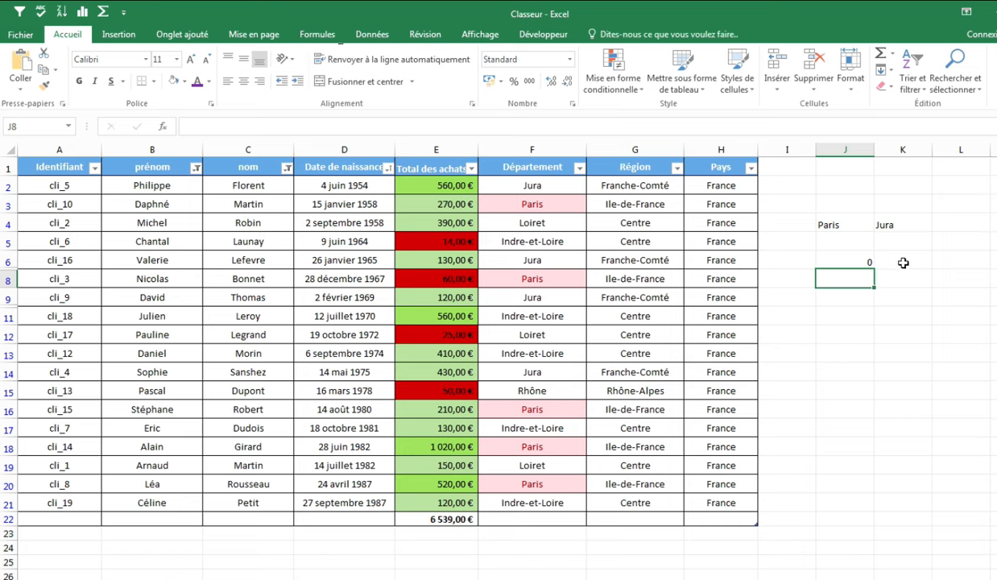
click(903, 263)
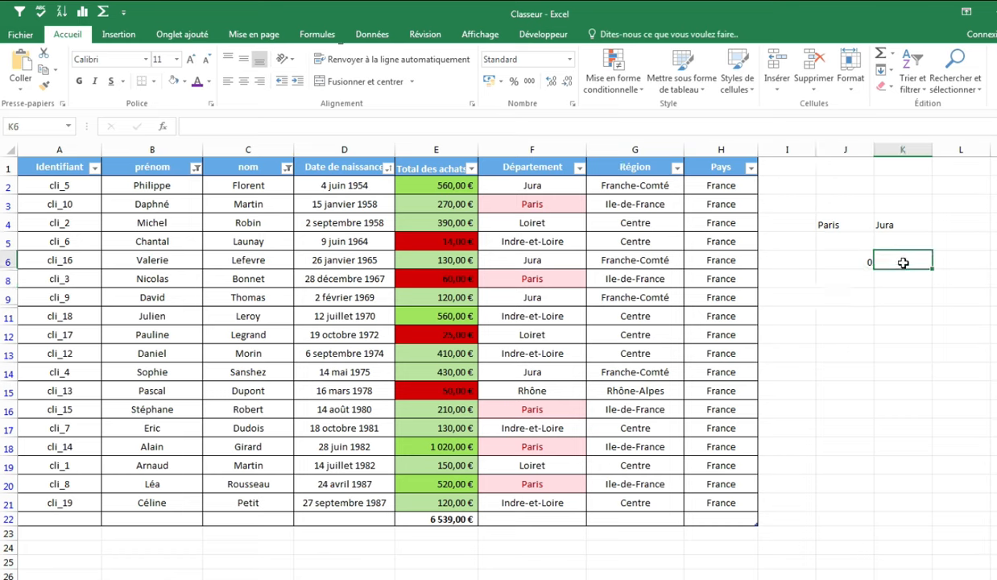
key(ctrl+v)
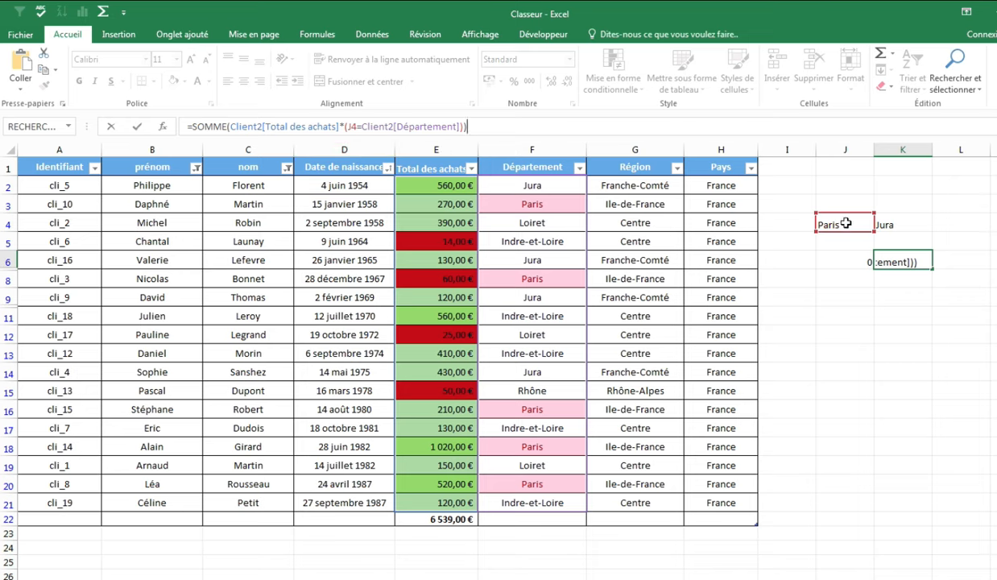
Change the criterion reference in the K6 formula to K4 and validate it as an array formula.
click(354, 127)
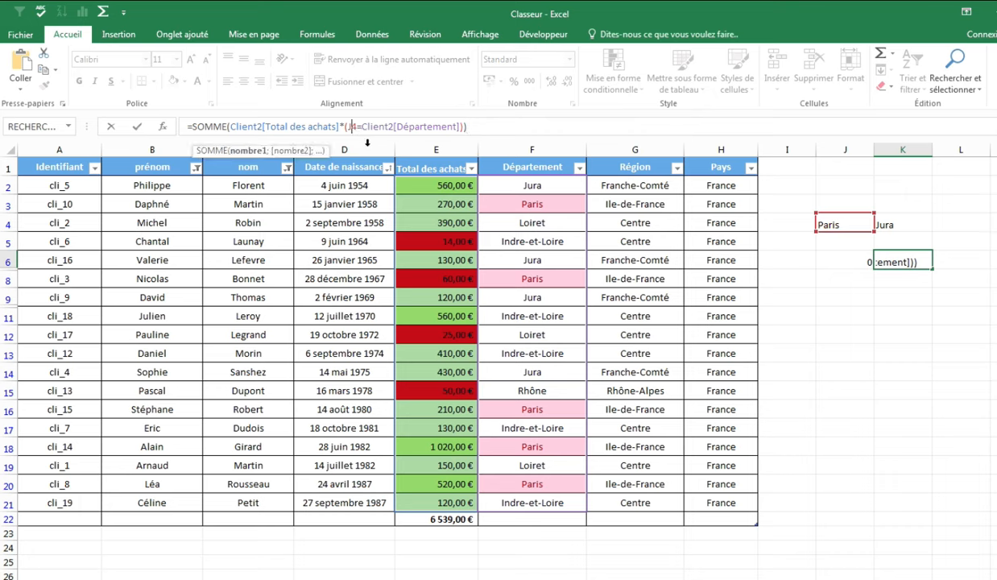
key(BackSpace)
text(K)
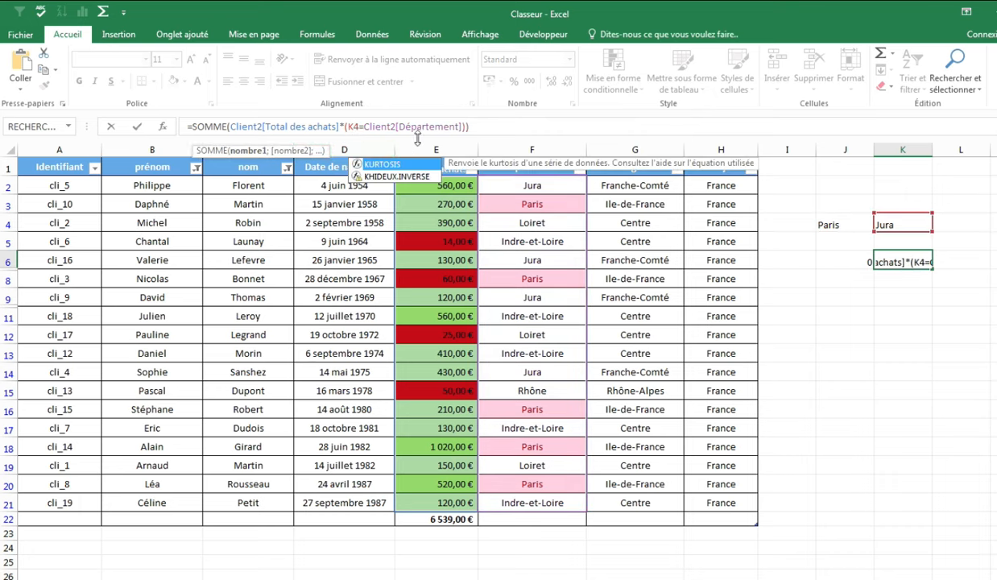
click(483, 126)
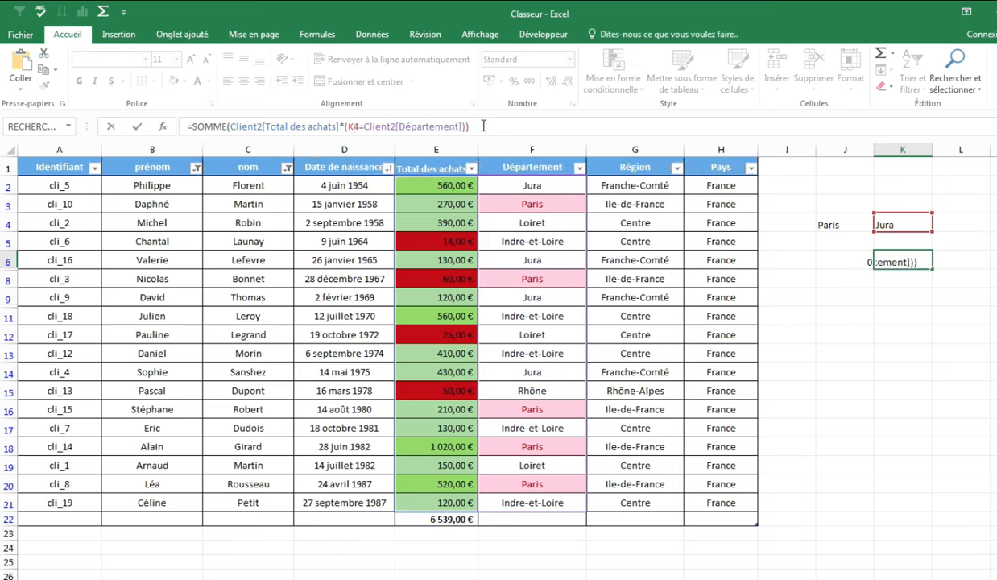
key(ctrl+shift+Return)
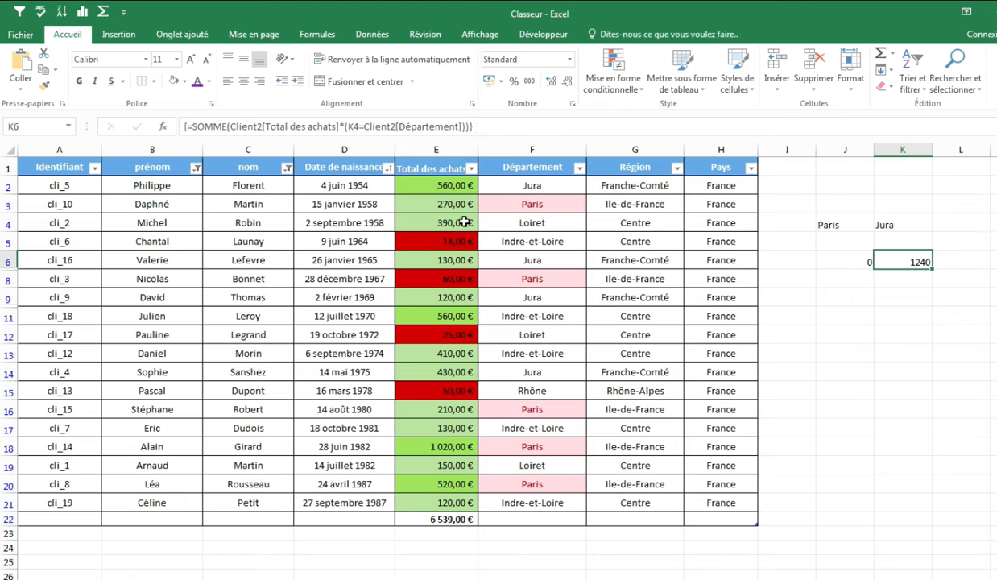
Select the Jura customers' purchase amounts in E2, E6, E9 and E14 to check their sum against K6.
click(445, 184)
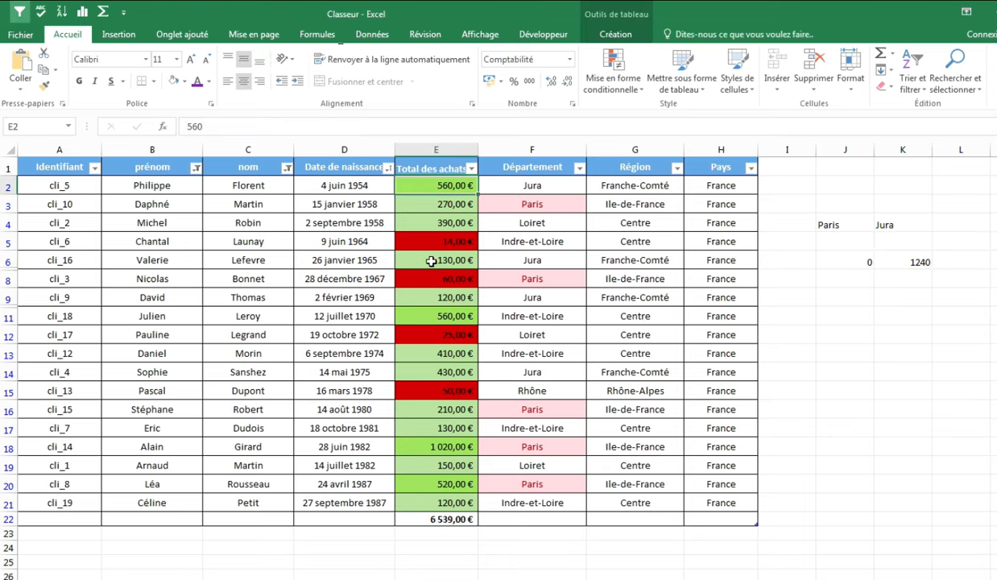
click(431, 261)
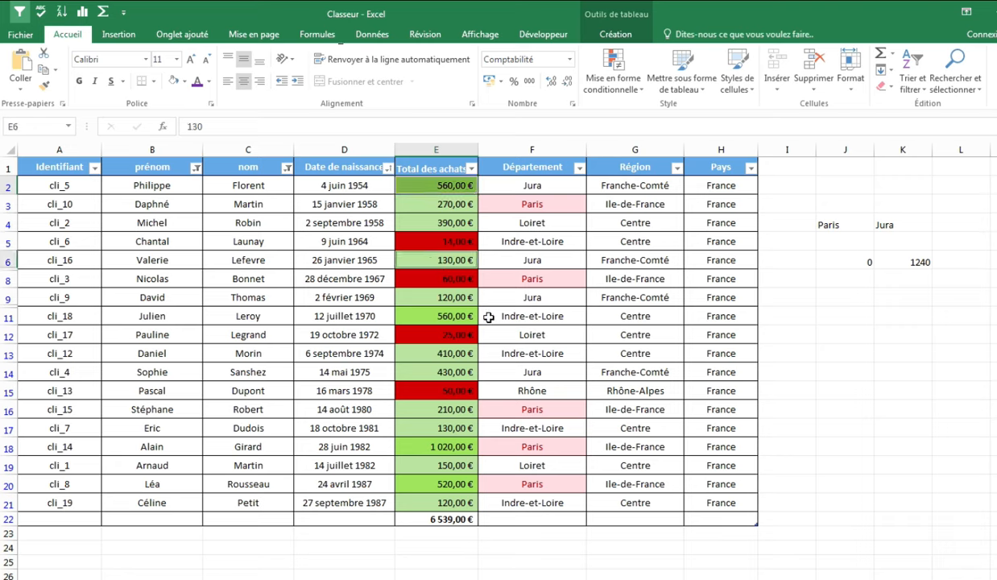
ctrl+click(434, 296)
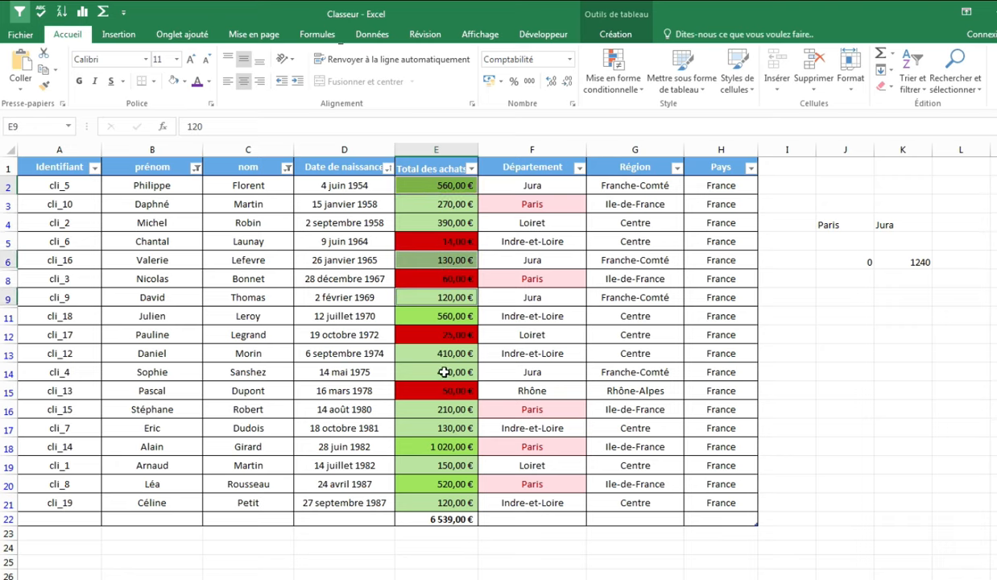
ctrl+click(437, 367)
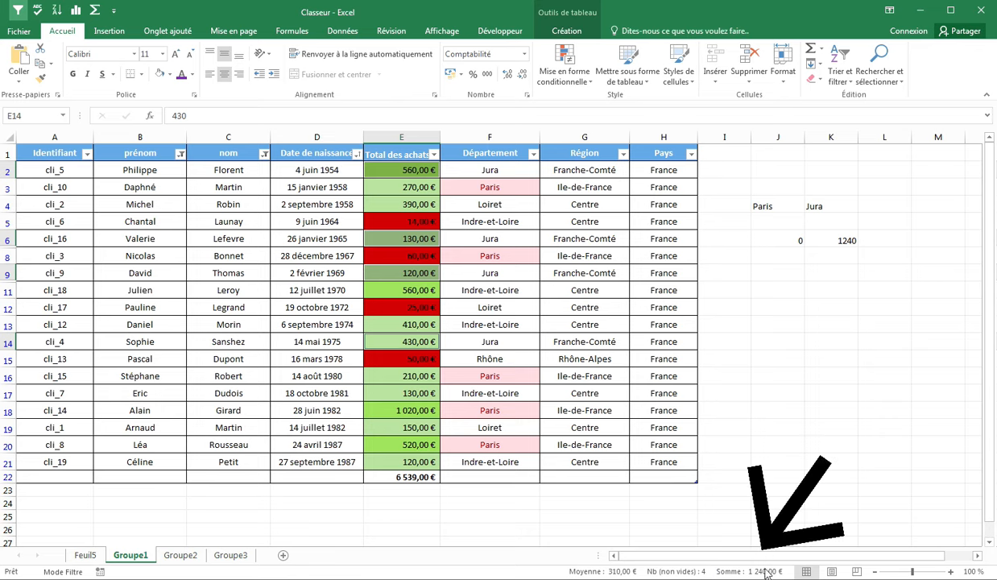
Revalidate the J6 formula as an array formula and check the Paris purchase amounts, including E3 and E8.
click(764, 240)
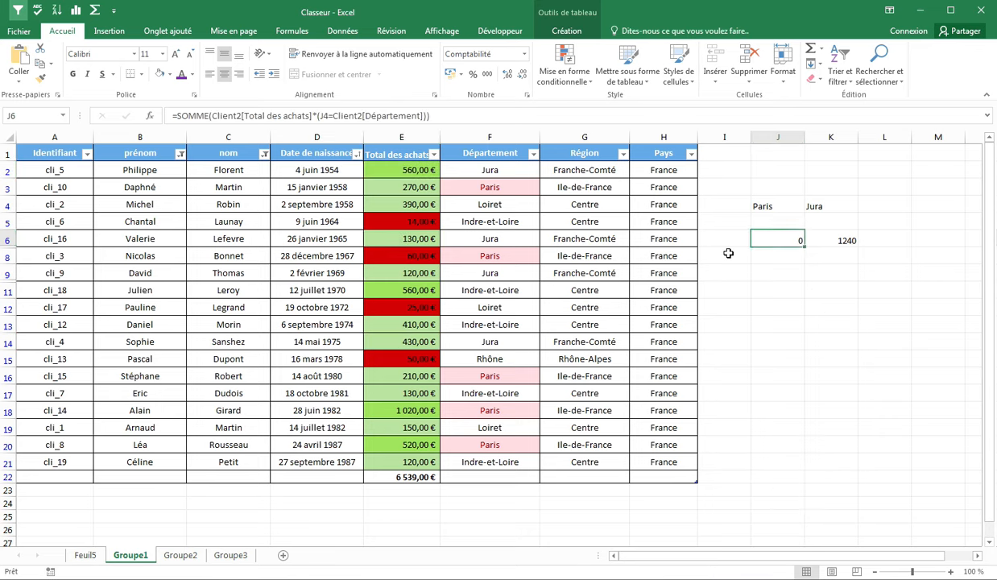
click(490, 115)
key(ctrl+shift+Return)
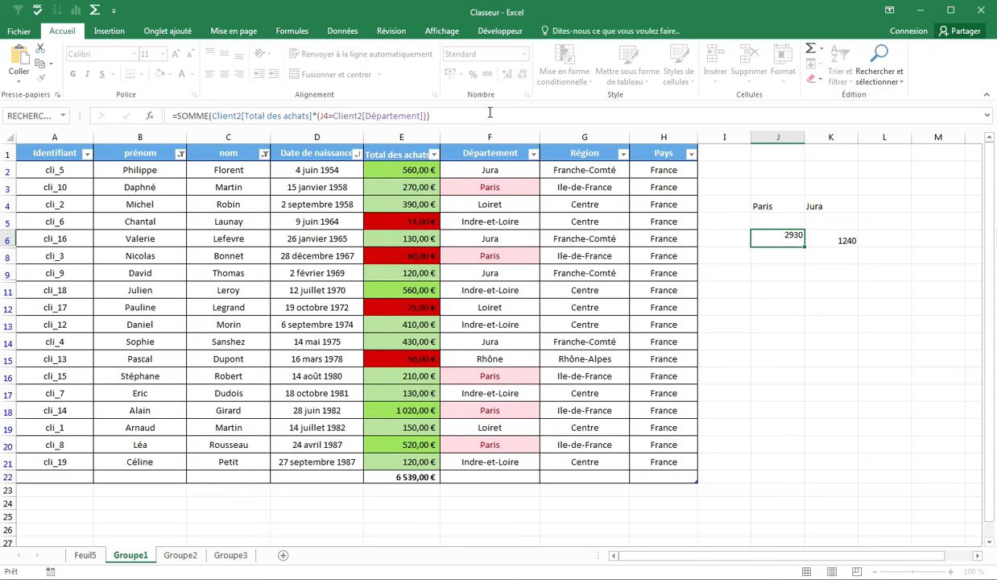
click(401, 187)
ctrl+click(401, 255)
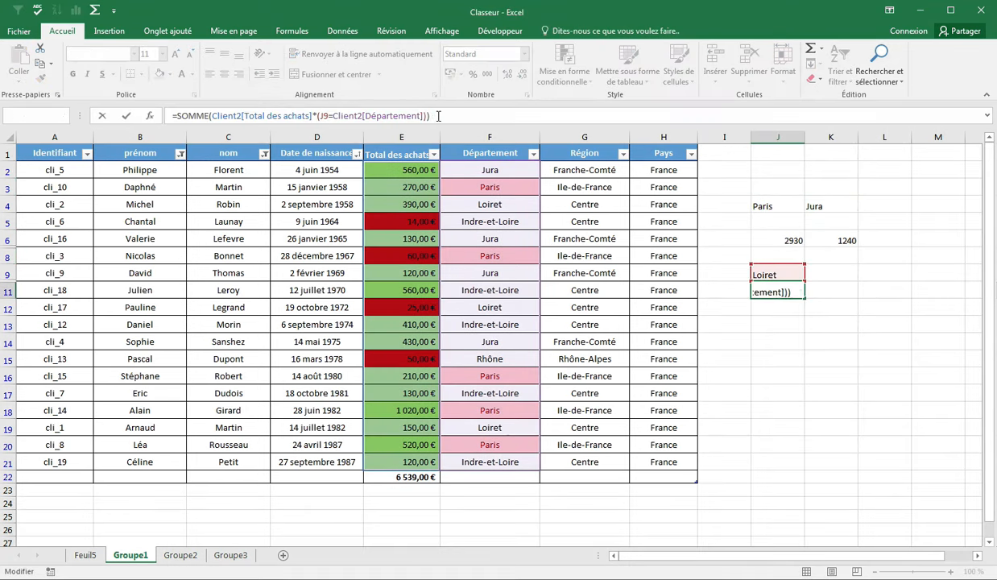
Validate the J11 formula for the Loiret criterion in J9 as an array formula, and select E4, E12 and E19 to compare their sum.
key(ctrl+shift+Return)
click(401, 204)
ctrl+click(401, 307)
ctrl+click(402, 428)
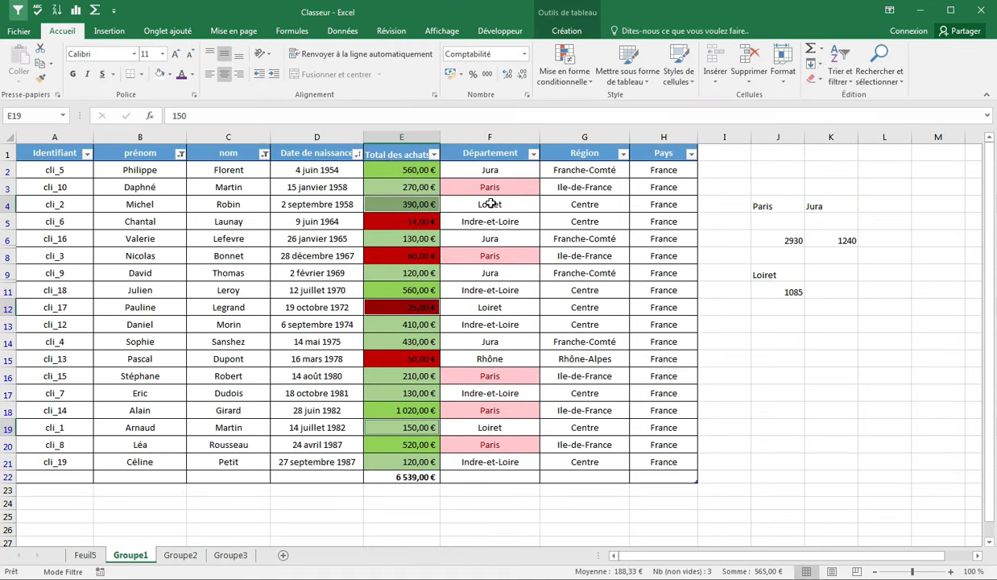
Turn off the filter on the customer table to show all its rows.
click(214, 152)
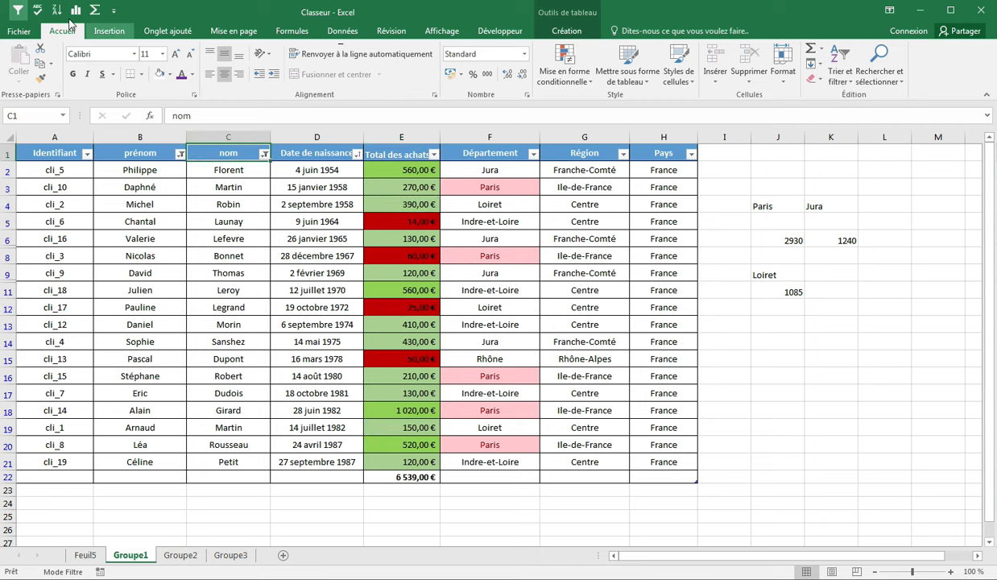
click(17, 10)
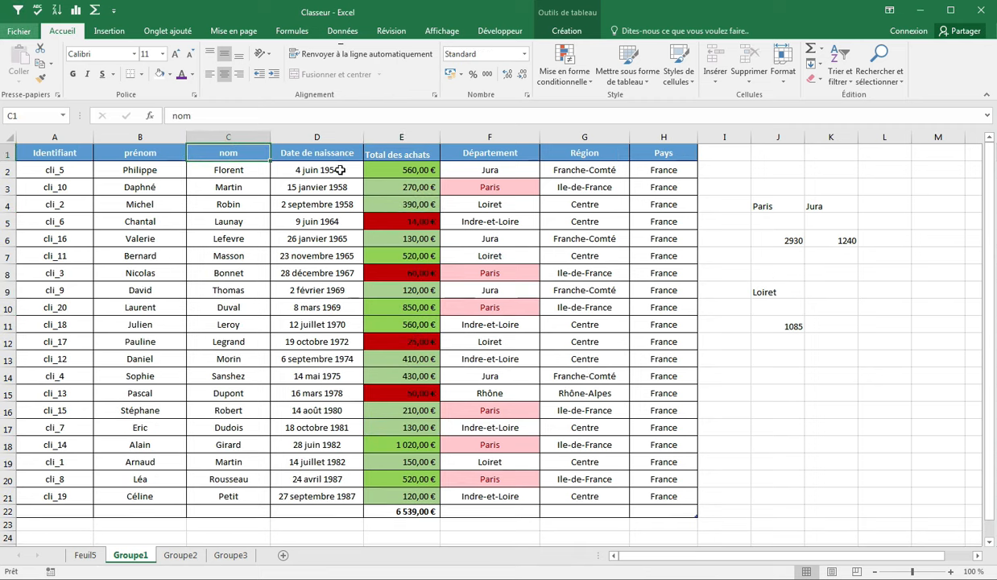